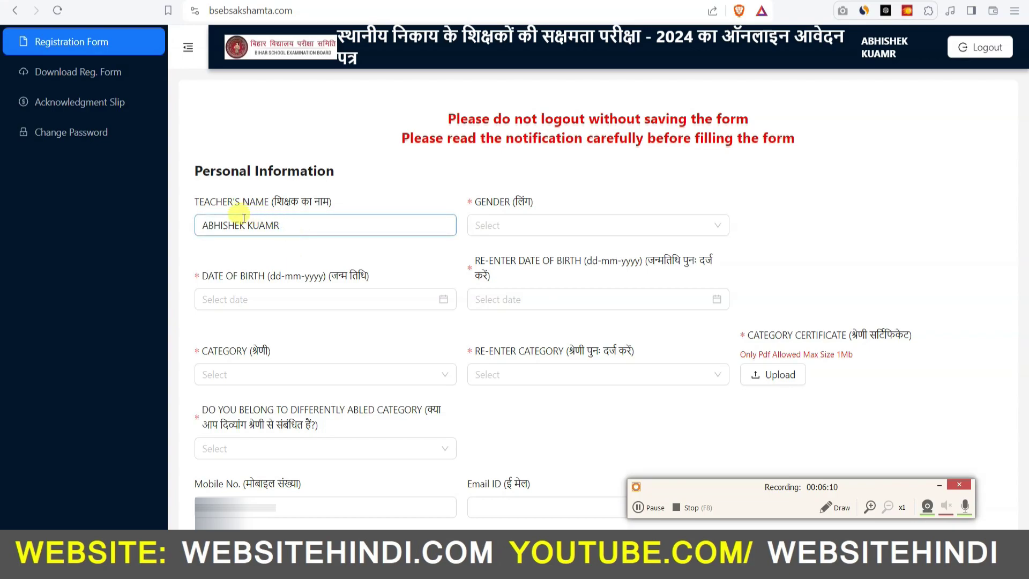
# Step: Set gender to FEMALE and pick 04-01-1990 as the date of birth
pyautogui.click(677, 224)
pyautogui.click(523, 276)
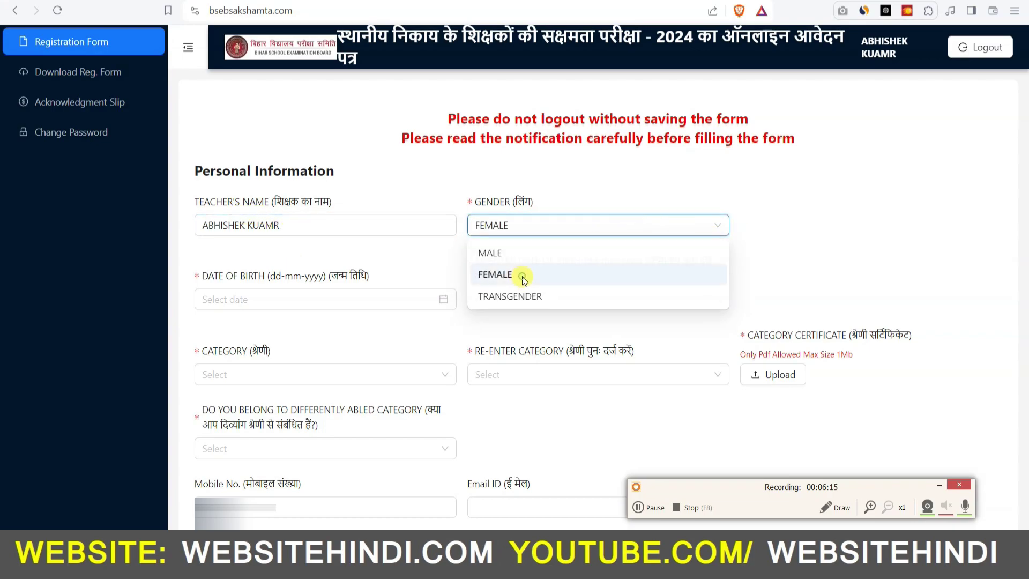
pyautogui.scroll(-3, 579, 245)
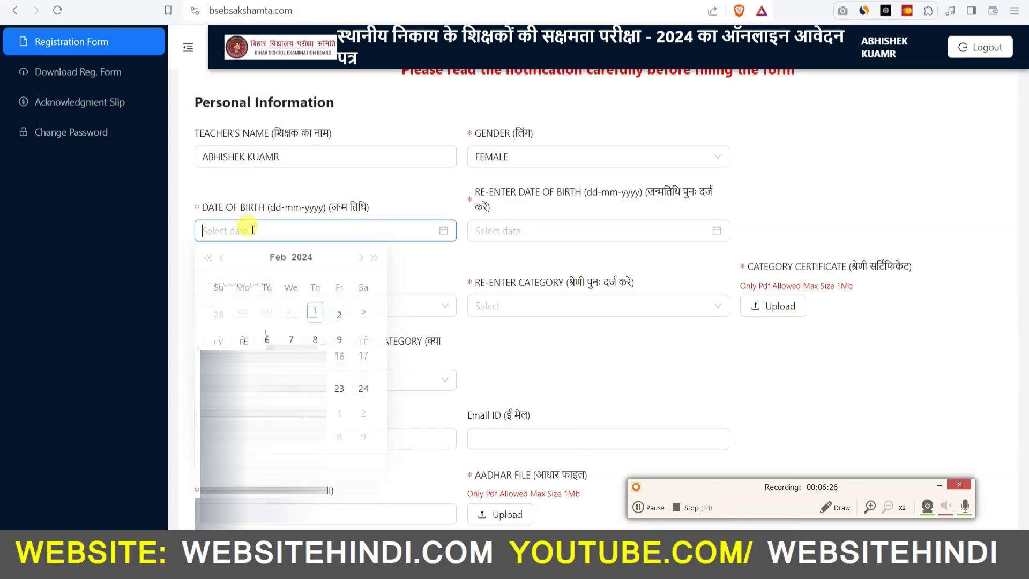
pyautogui.click(278, 258)
pyautogui.click(291, 258)
pyautogui.click(291, 258)
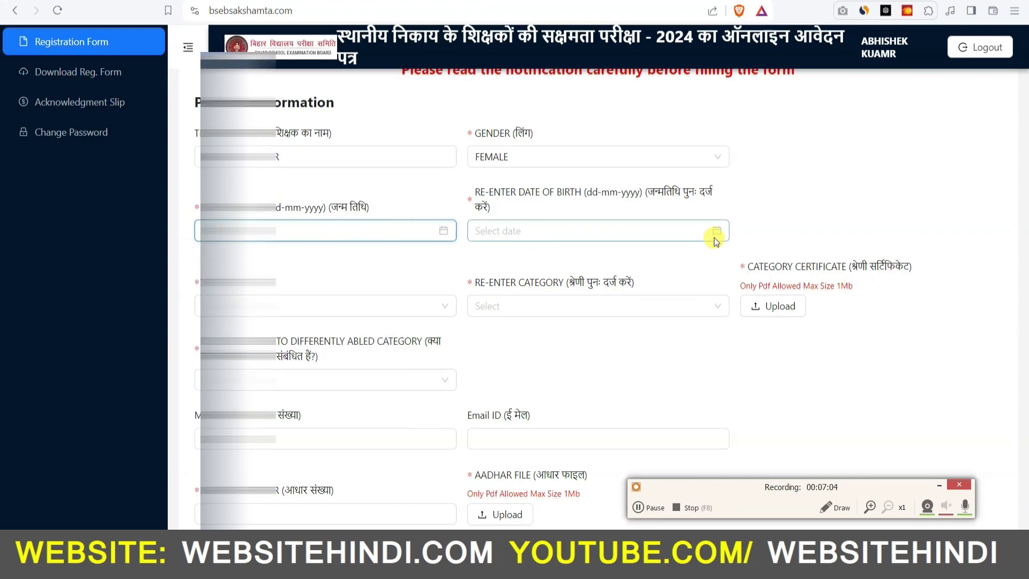
pyautogui.click(552, 231)
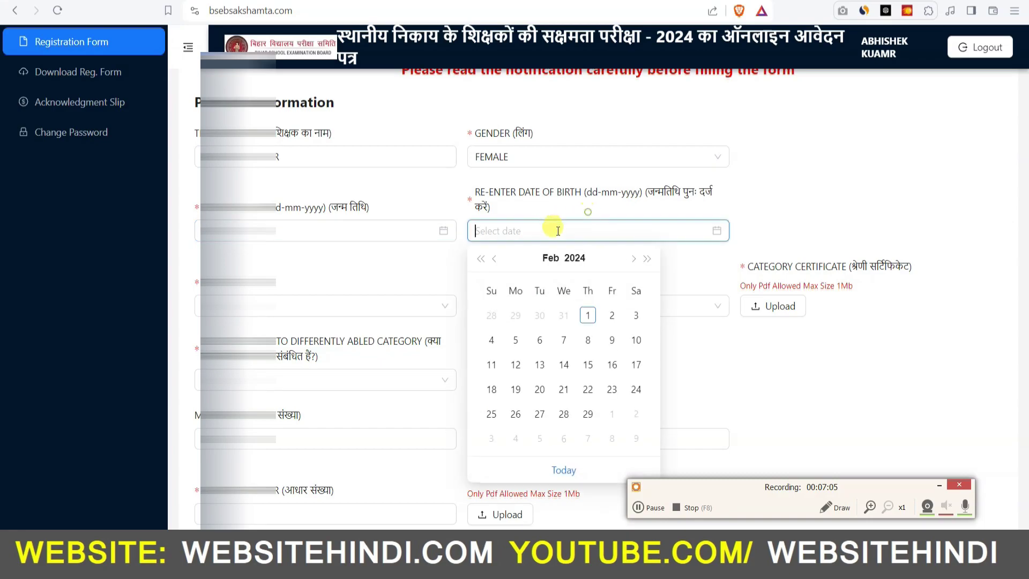
pyautogui.click(573, 259)
pyautogui.scroll(1, 593, 376)
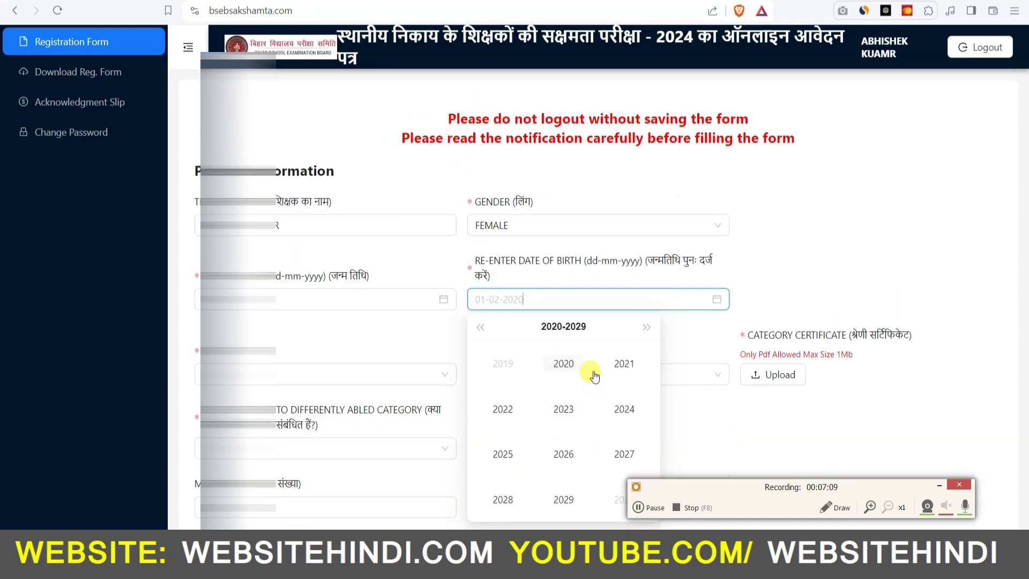
pyautogui.scroll(-2, 593, 374)
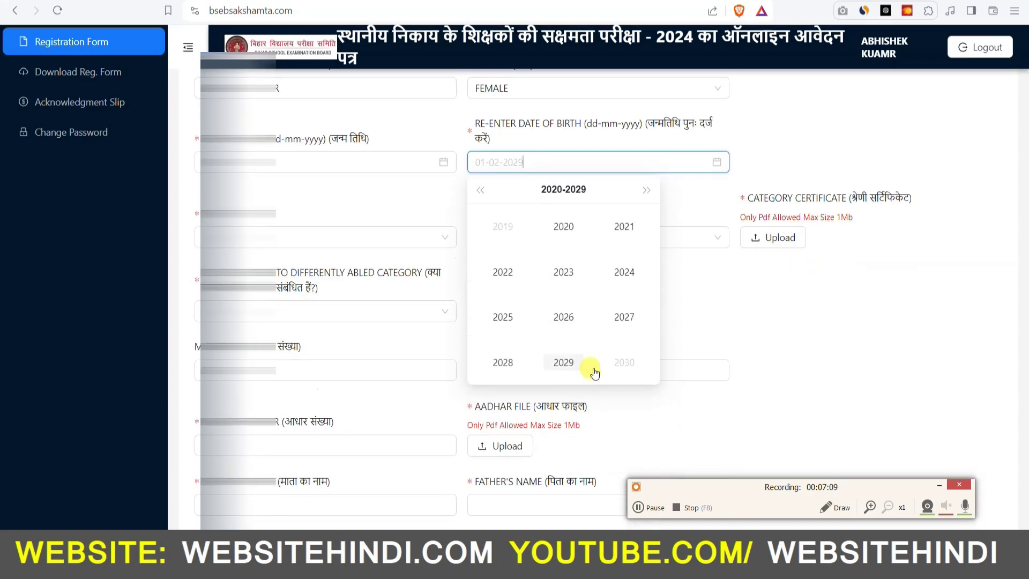
pyautogui.click(481, 195)
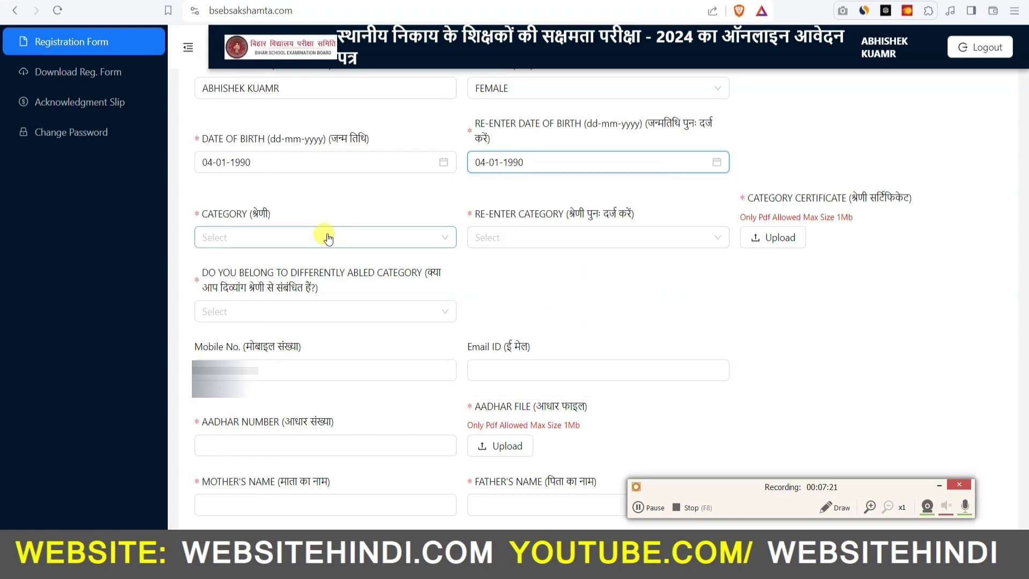
# Step: Choose BC (Annexure II) in both Category and Re-enter Category
pyautogui.click(316, 235)
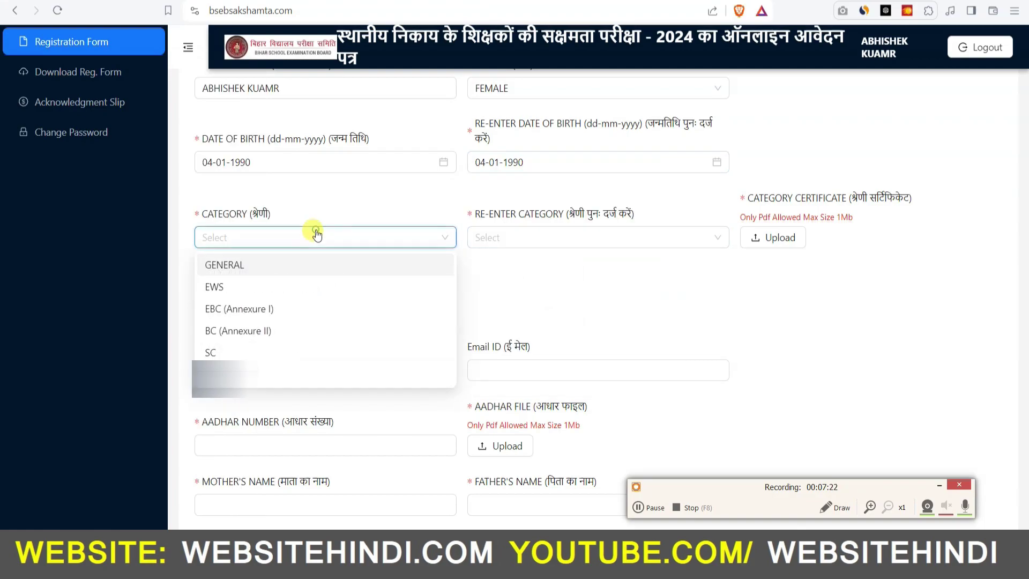
pyautogui.click(248, 332)
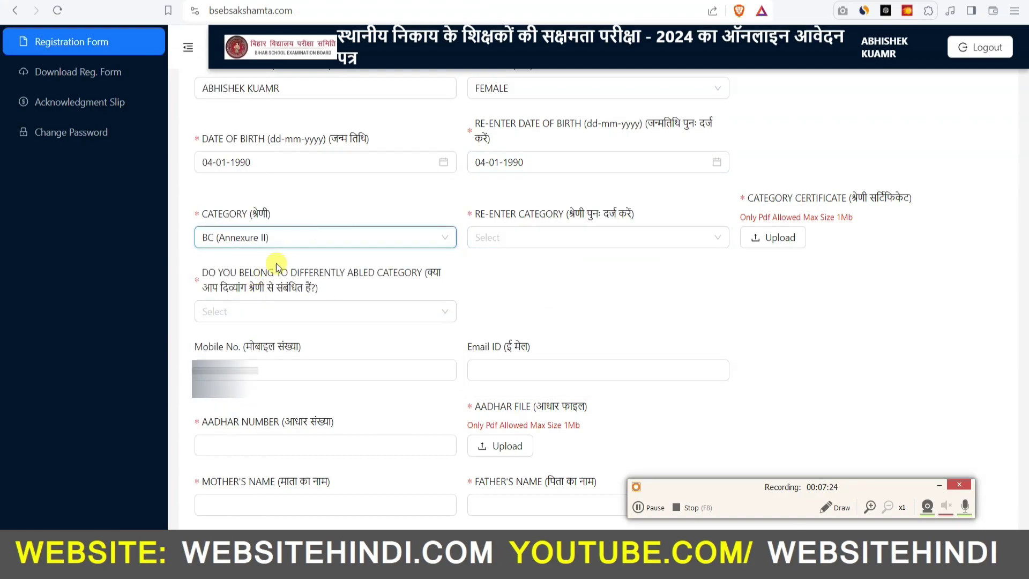
pyautogui.click(545, 236)
pyautogui.click(507, 332)
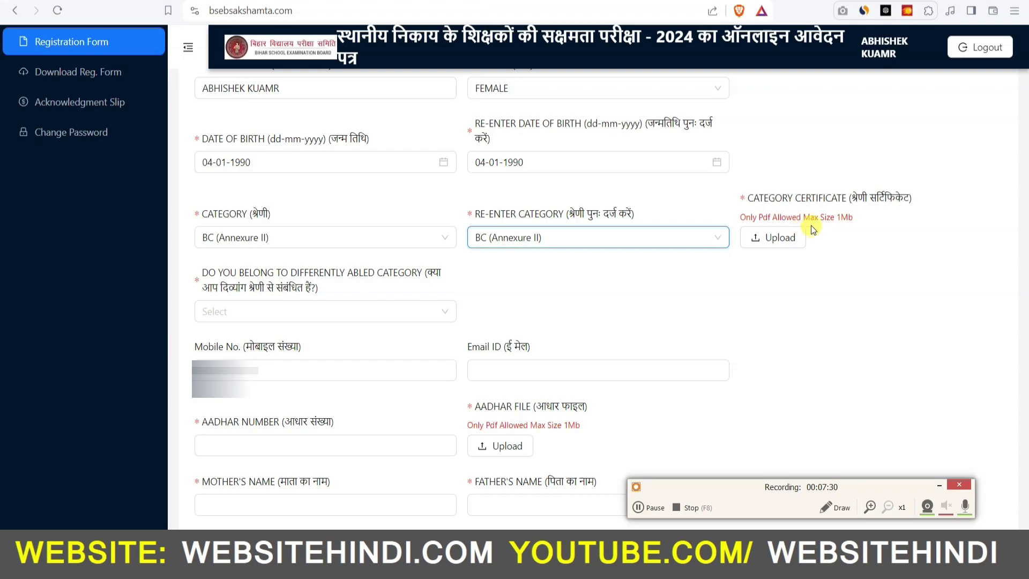
pyautogui.click(845, 220)
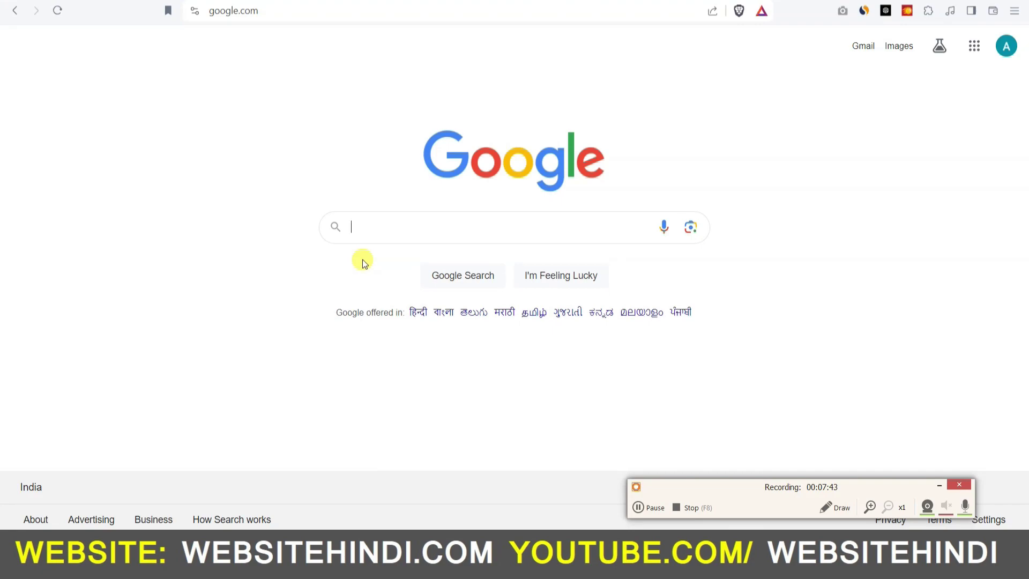
# Step: Search Google for onlinepdf and open the online2pdf.com PDF converter
pyautogui.write('o')
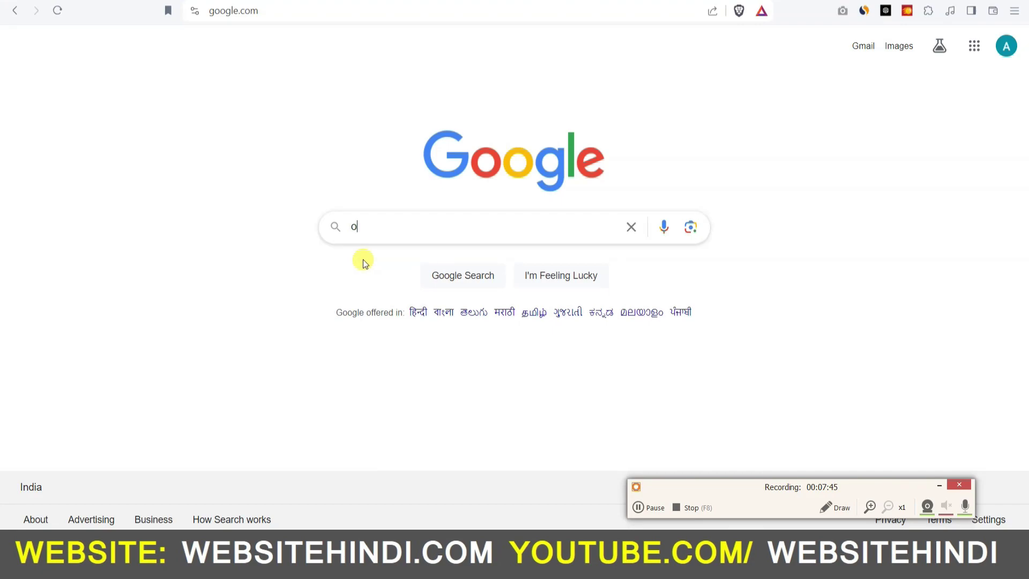
pyautogui.write('nlinepdf')
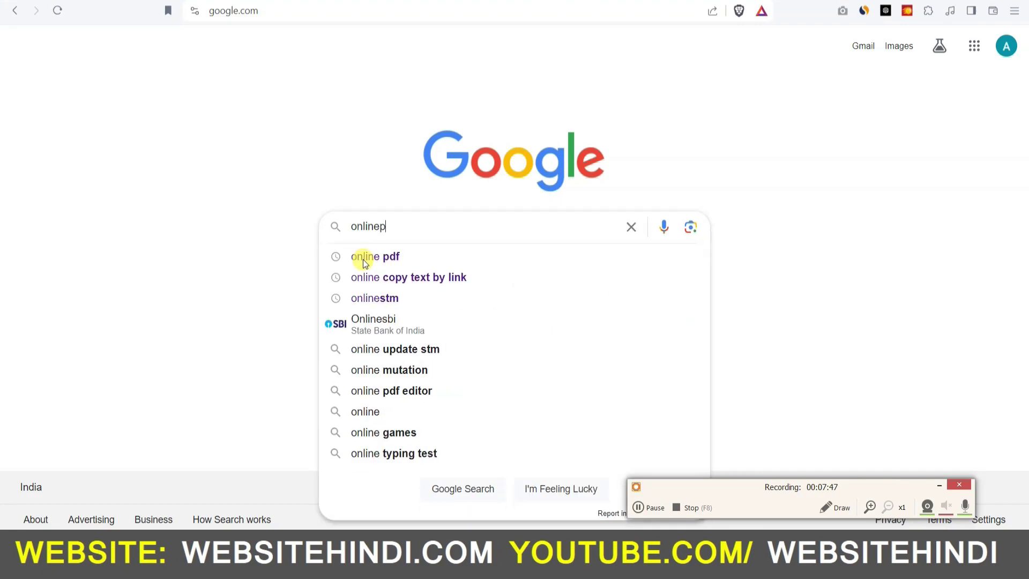
pyautogui.press('Return')
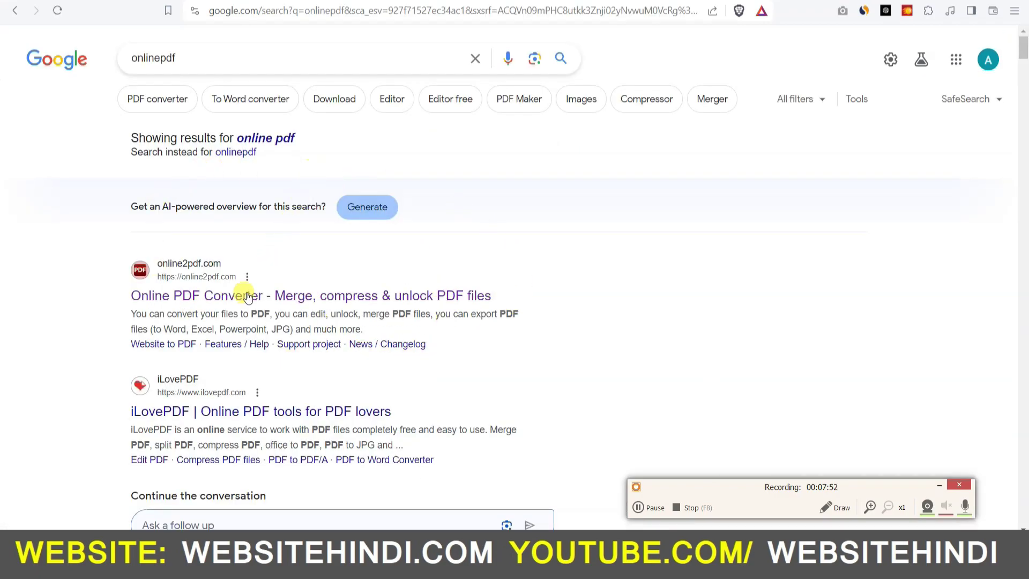
pyautogui.click(220, 298)
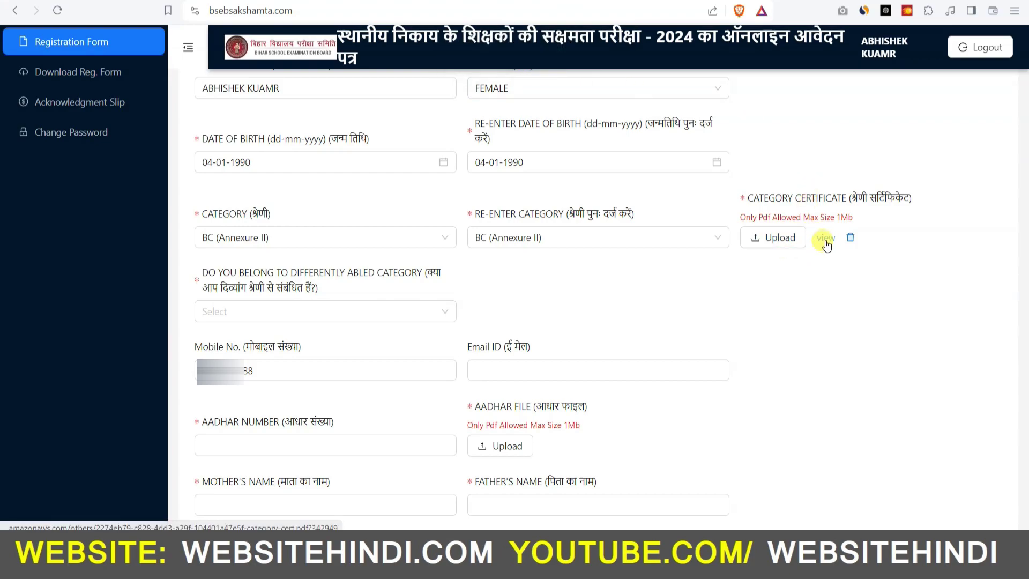
# Step: Answer NO to differently abled and paste in the correct Aadhaar number
pyautogui.click(276, 315)
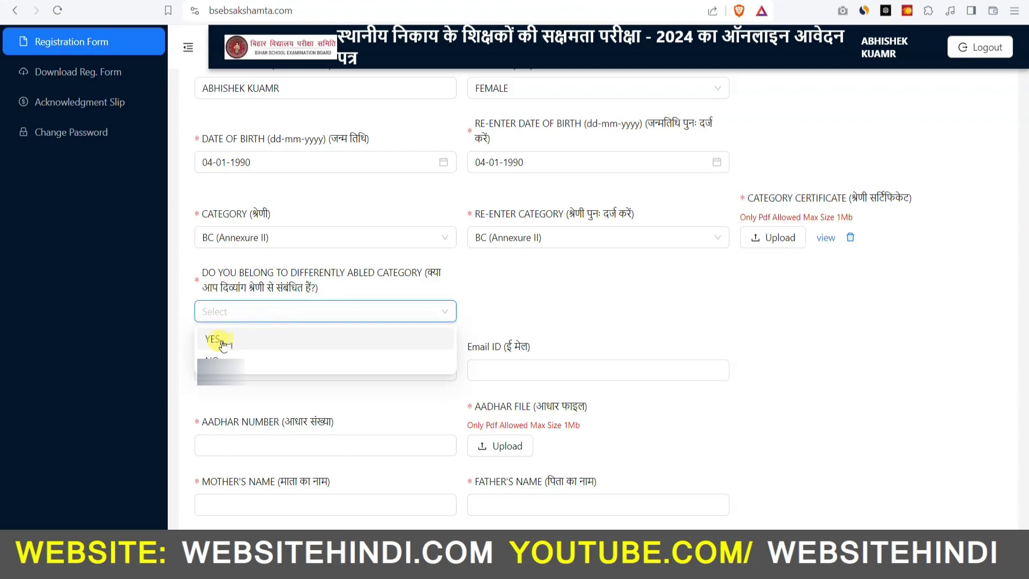
pyautogui.click(215, 359)
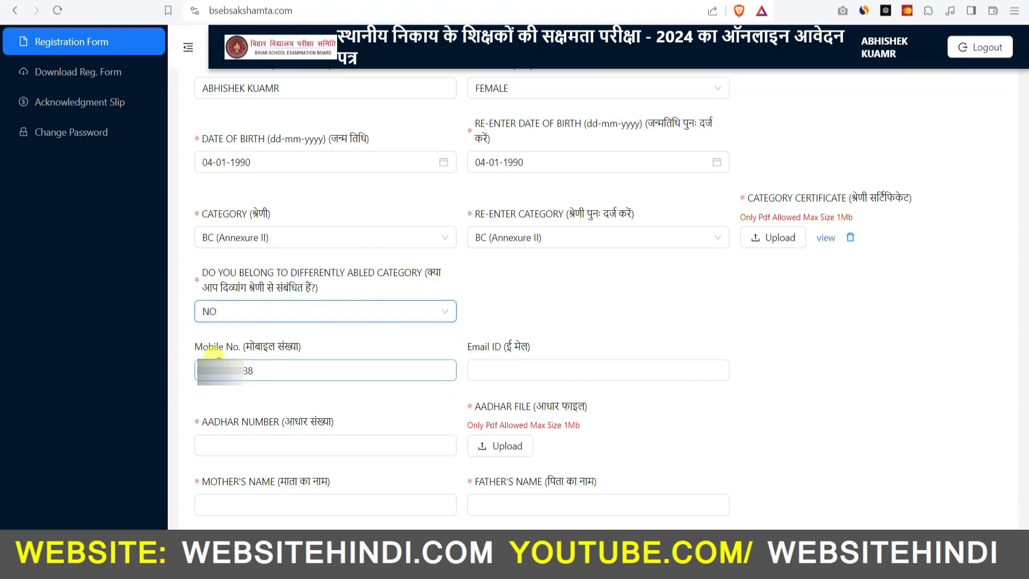
pyautogui.click(515, 371)
pyautogui.click(313, 446)
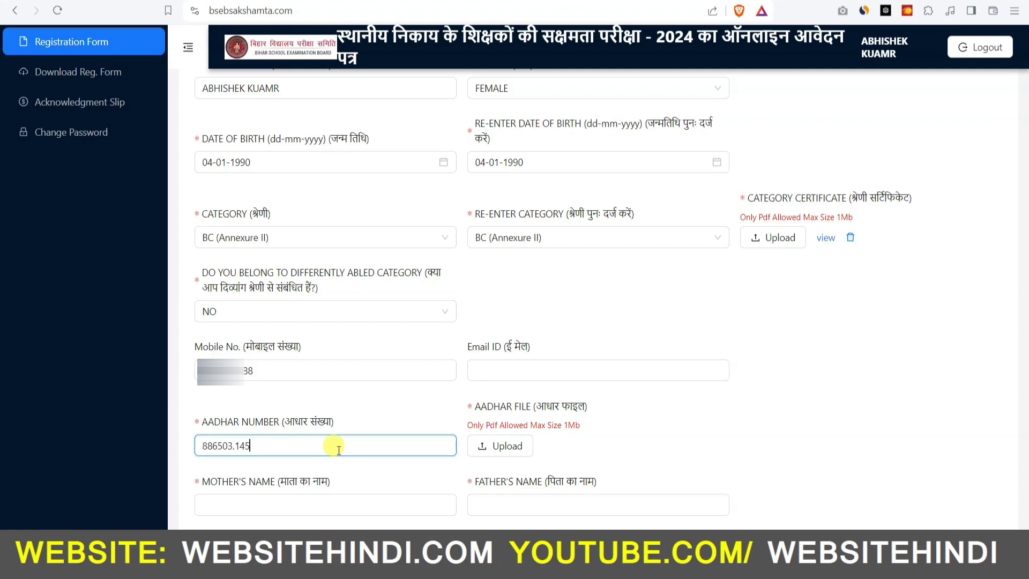
pyautogui.hotkey('ctrl', 'a')
pyautogui.hotkey('ctrl', 'v')
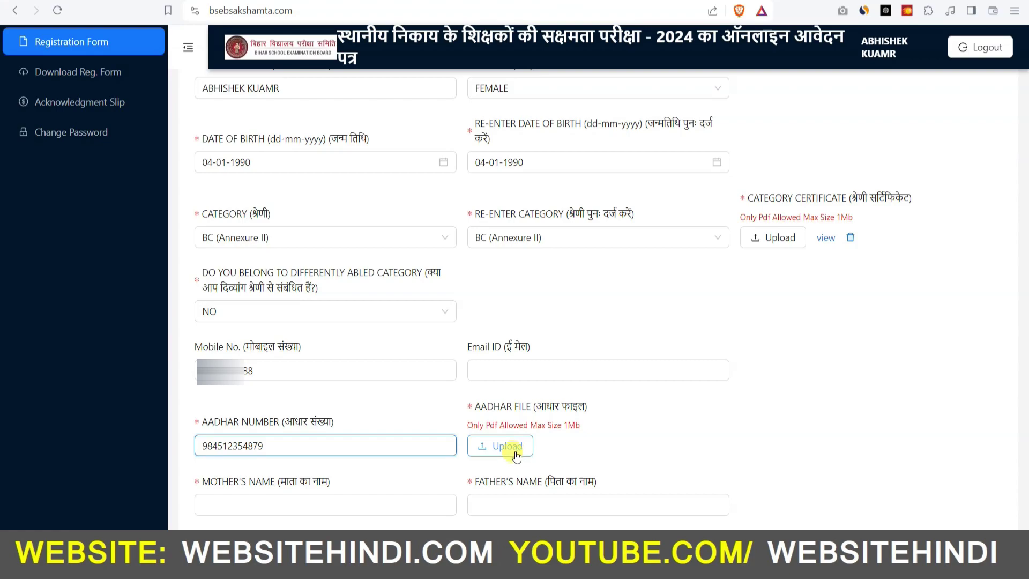
# Step: Upload the Aadhaar card PDF and begin the permanent address
pyautogui.click(504, 446)
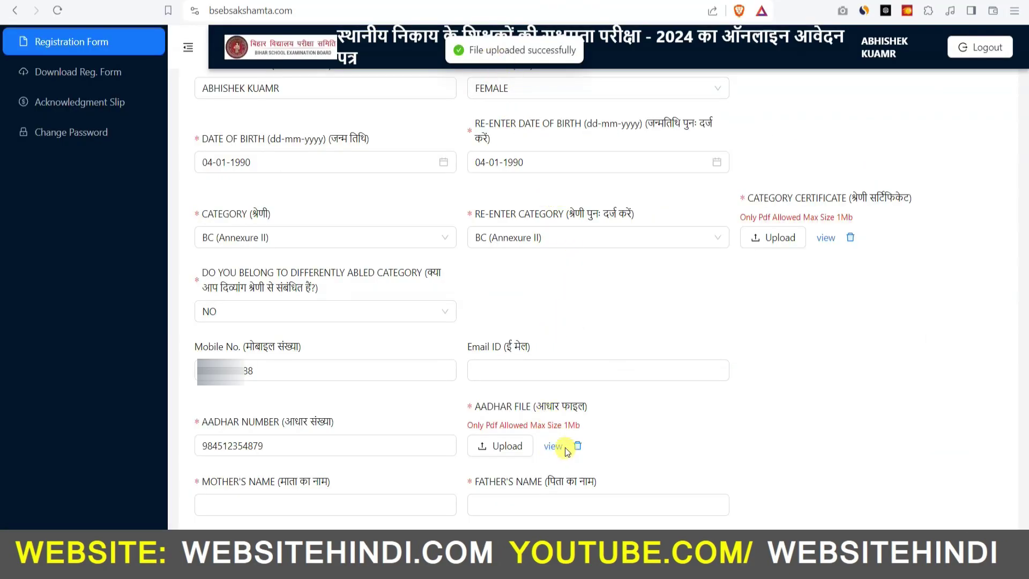
pyautogui.click(283, 503)
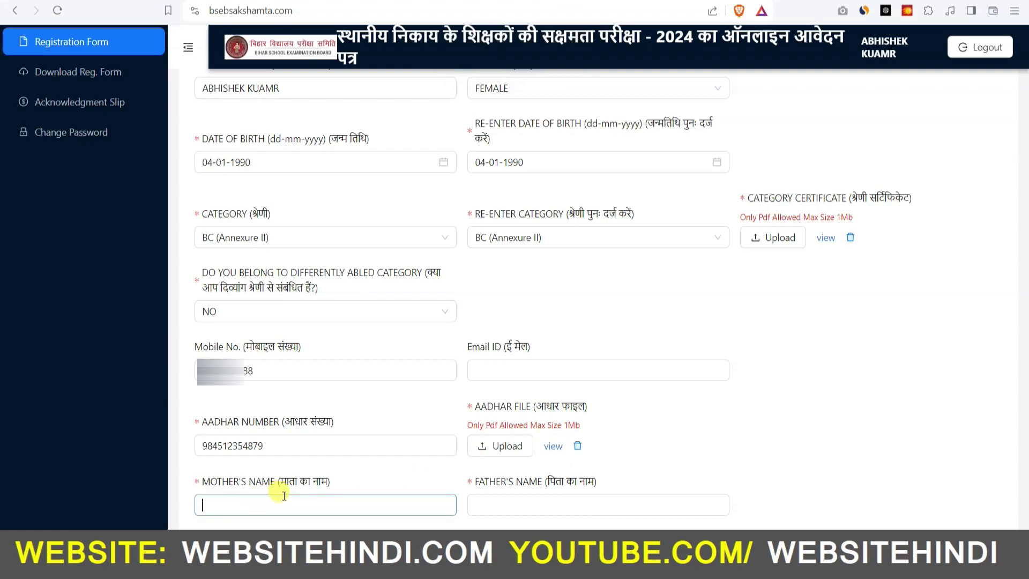
pyautogui.click(545, 505)
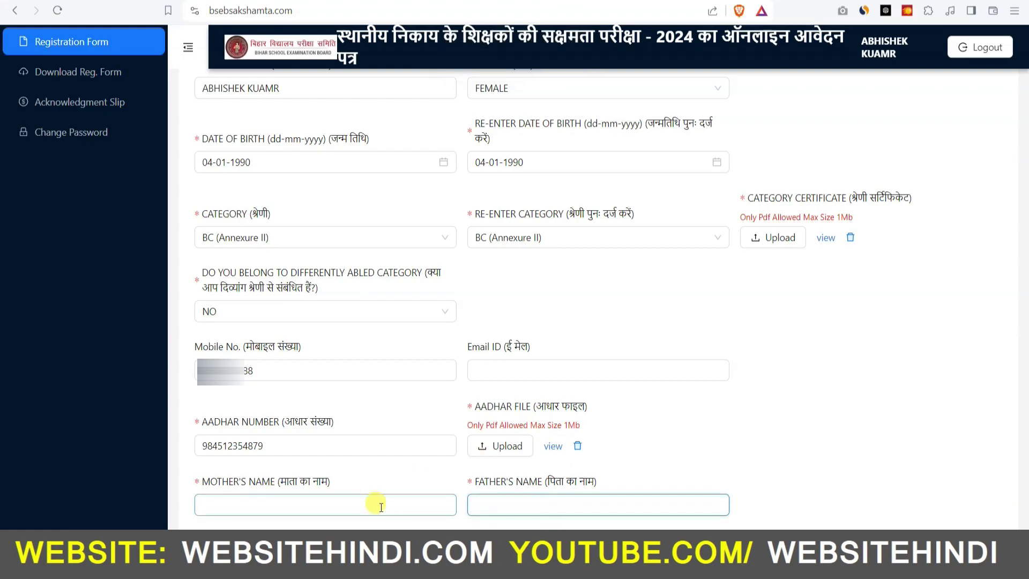
pyautogui.scroll(-6, 436, 491)
pyautogui.click(243, 259)
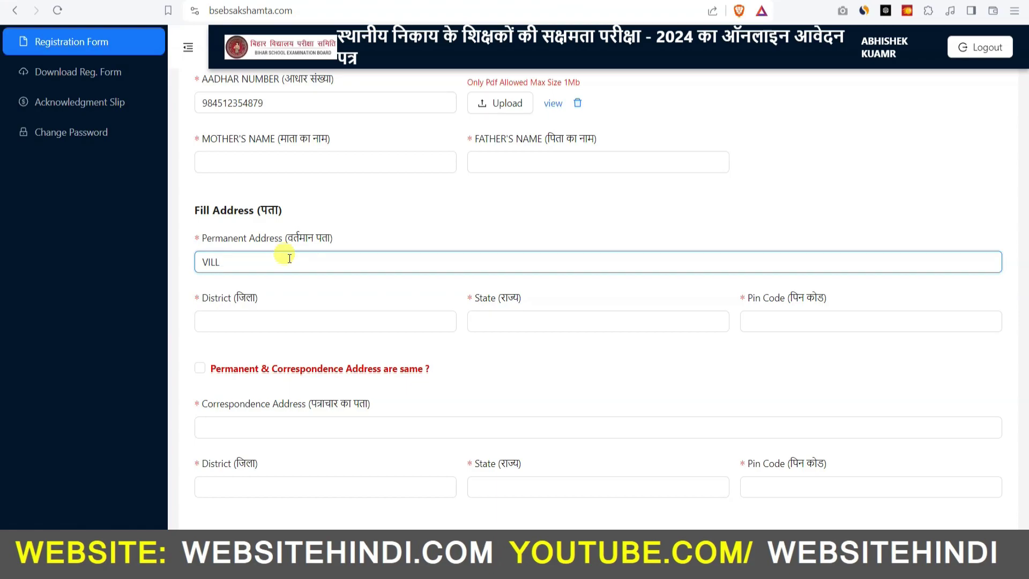
pyautogui.click(331, 323)
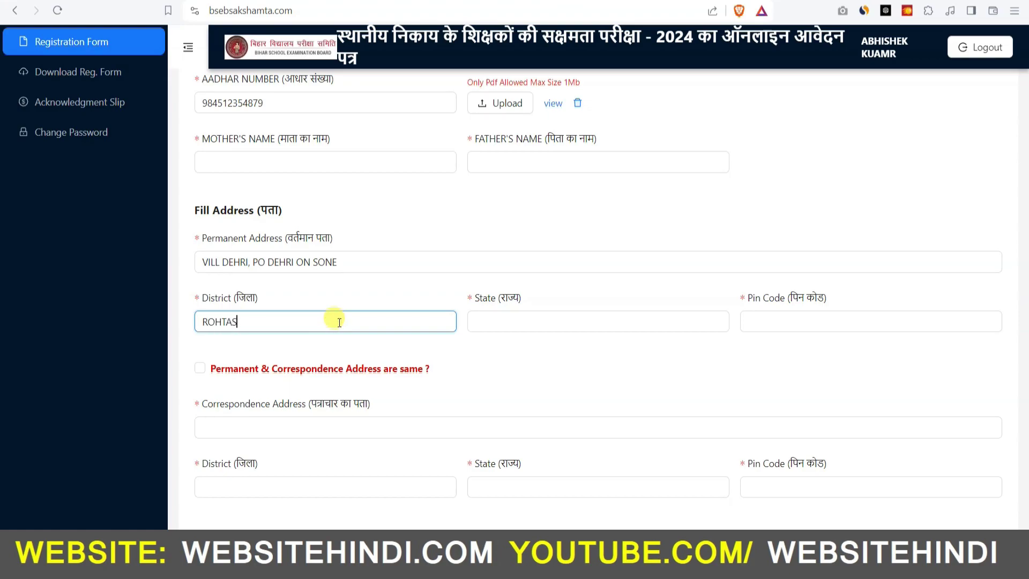
pyautogui.click(558, 322)
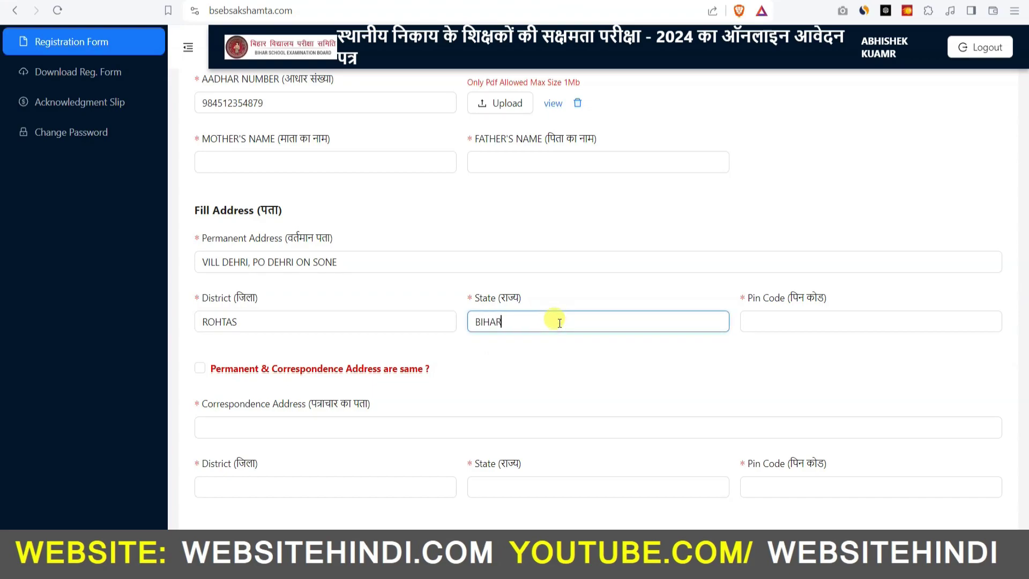
pyautogui.click(863, 321)
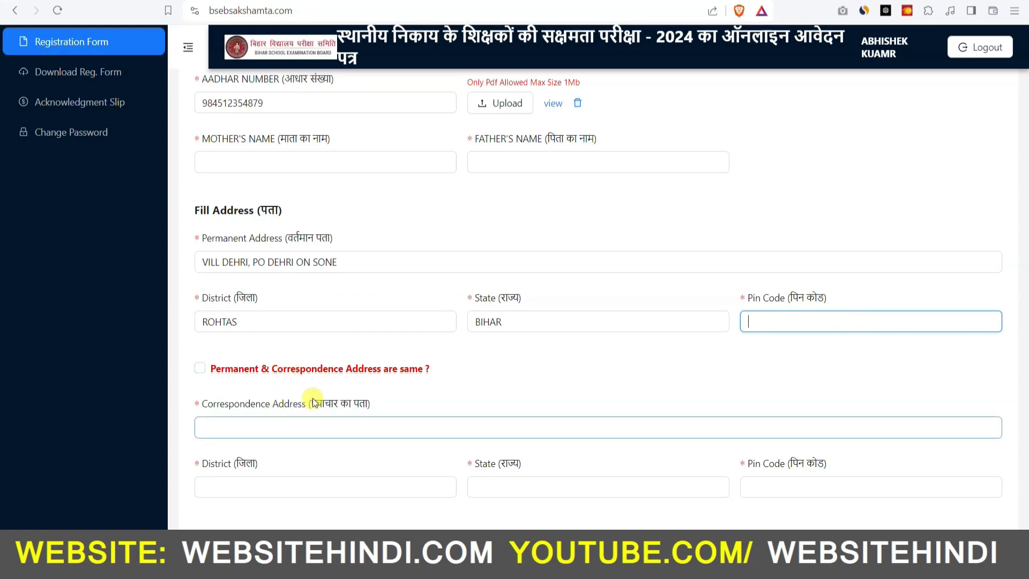
pyautogui.scroll(-1, 314, 398)
pyautogui.scroll(-1, 314, 398)
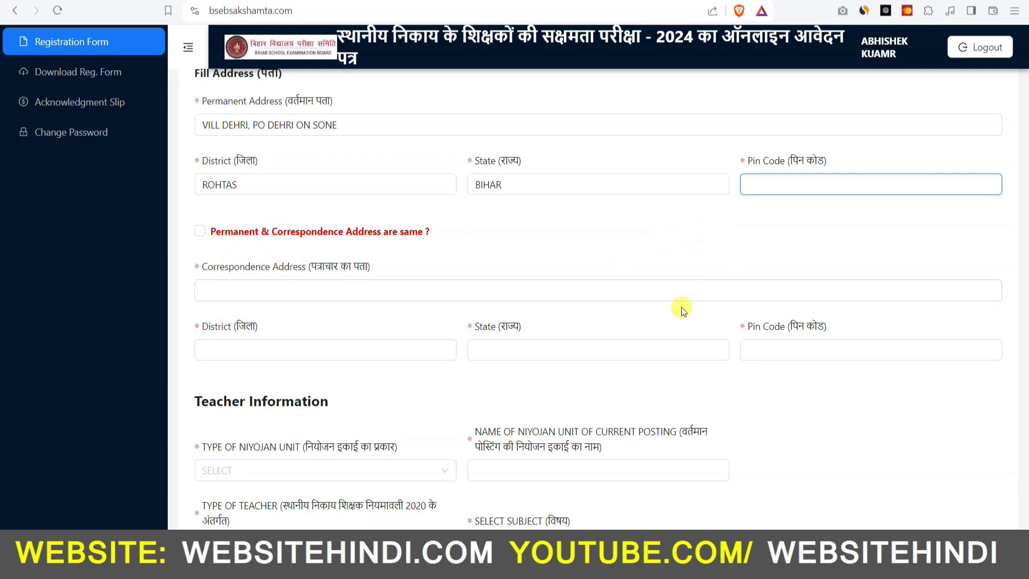
pyautogui.write('821305')
pyautogui.click(200, 231)
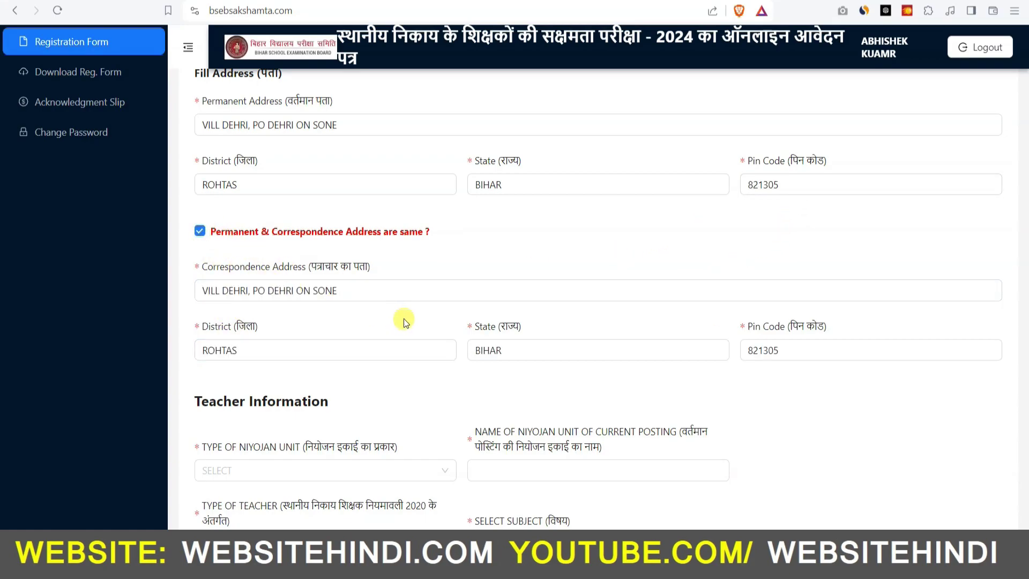
pyautogui.scroll(-5, 420, 325)
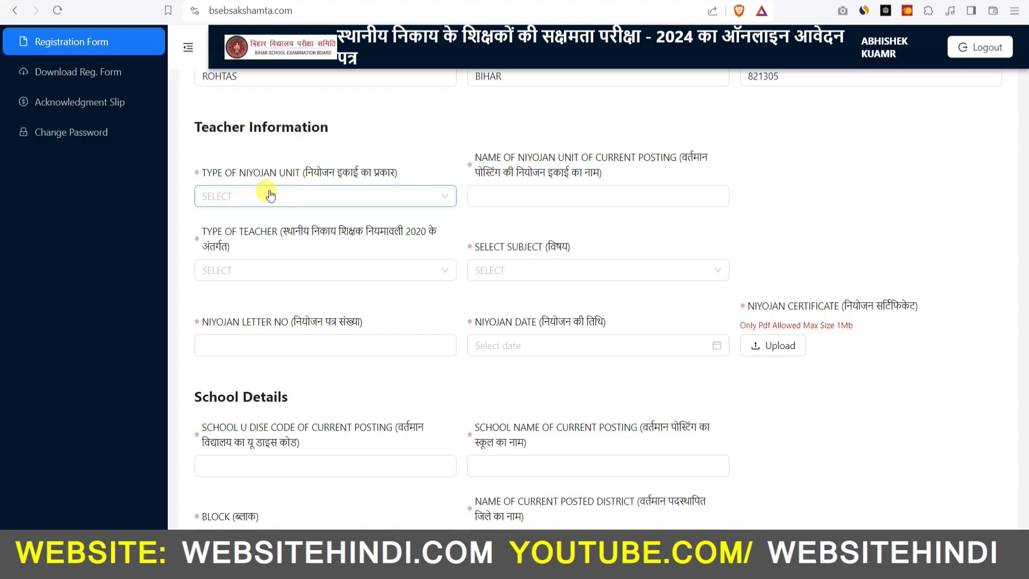
# Step: Choose PRAKHAND unit type, Graduate Grade 6-8 teacher type and Hindi (401) subject
pyautogui.click(320, 194)
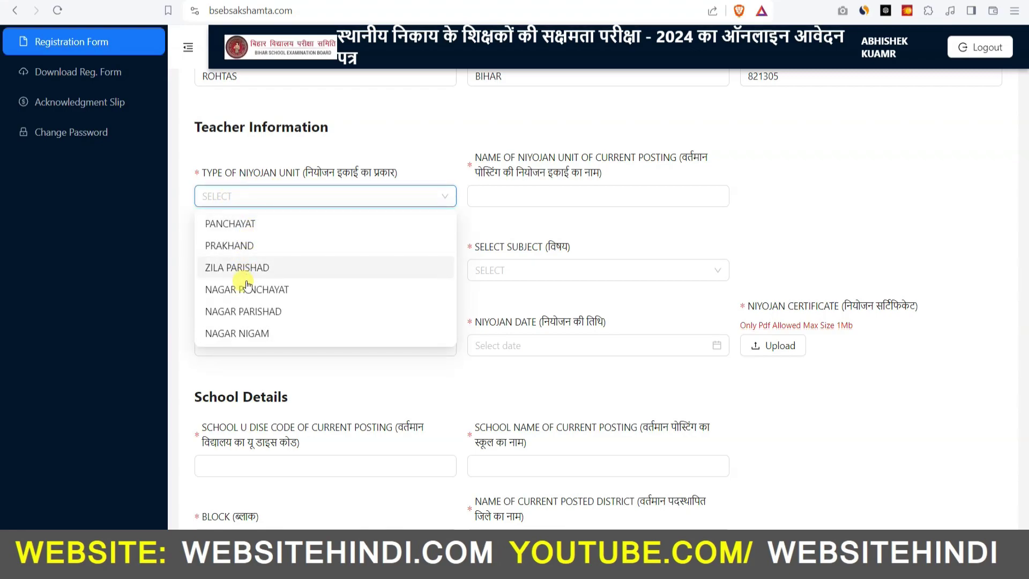
pyautogui.click(238, 248)
pyautogui.click(510, 200)
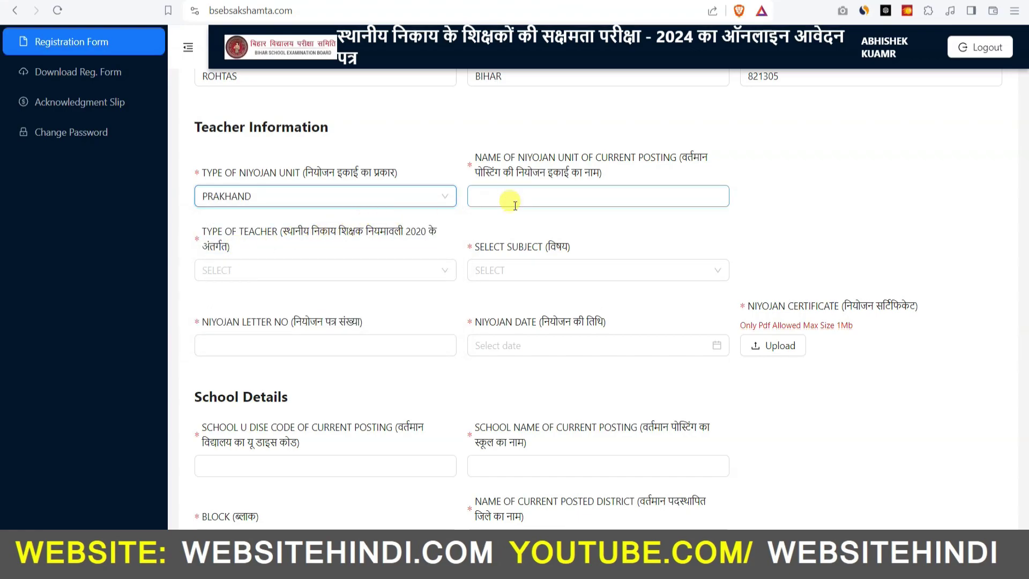
pyautogui.click(625, 197)
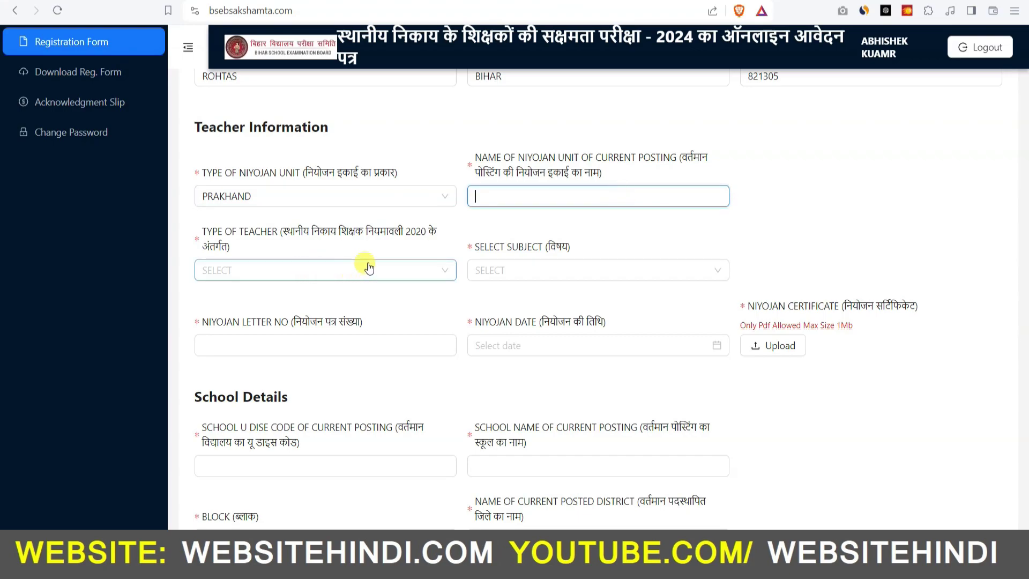
pyautogui.click(396, 270)
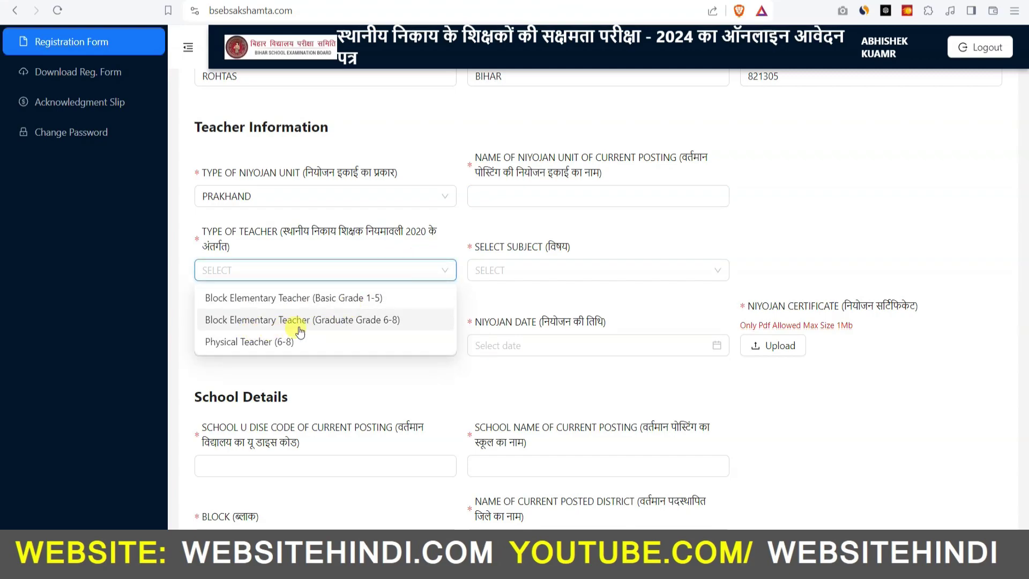
pyautogui.click(346, 322)
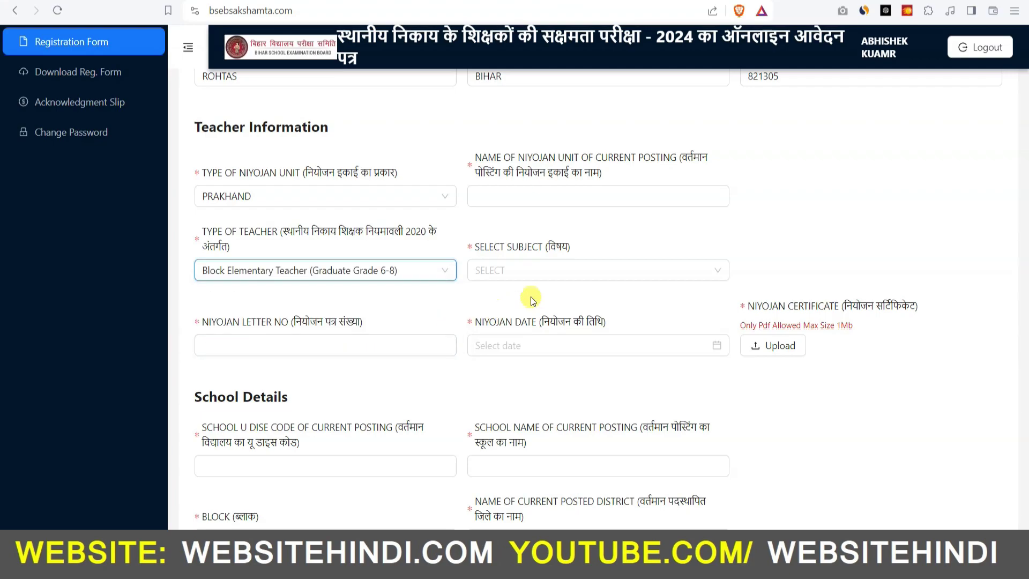
pyautogui.click(559, 272)
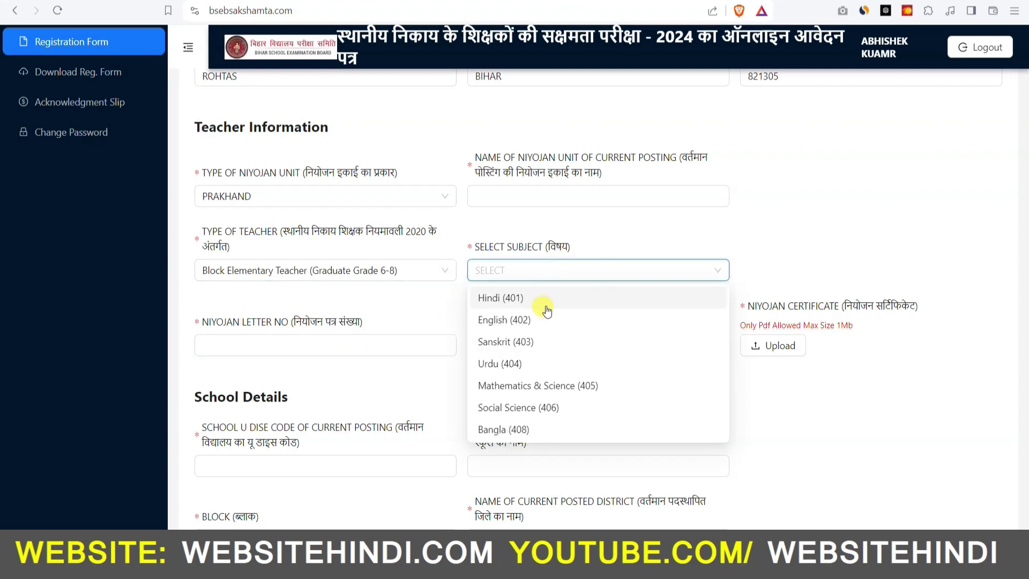
pyautogui.click(504, 300)
# Step: Enter Niyojan letter number 02, date 20-02-2020, and upload the Niyojan certificate
pyautogui.click(322, 346)
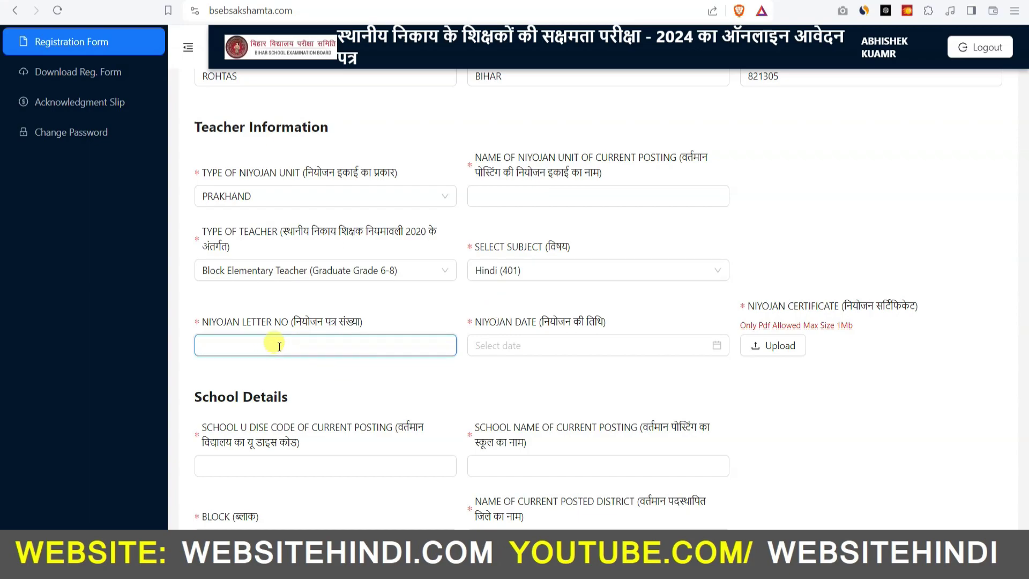
pyautogui.write('02')
pyautogui.click(461, 385)
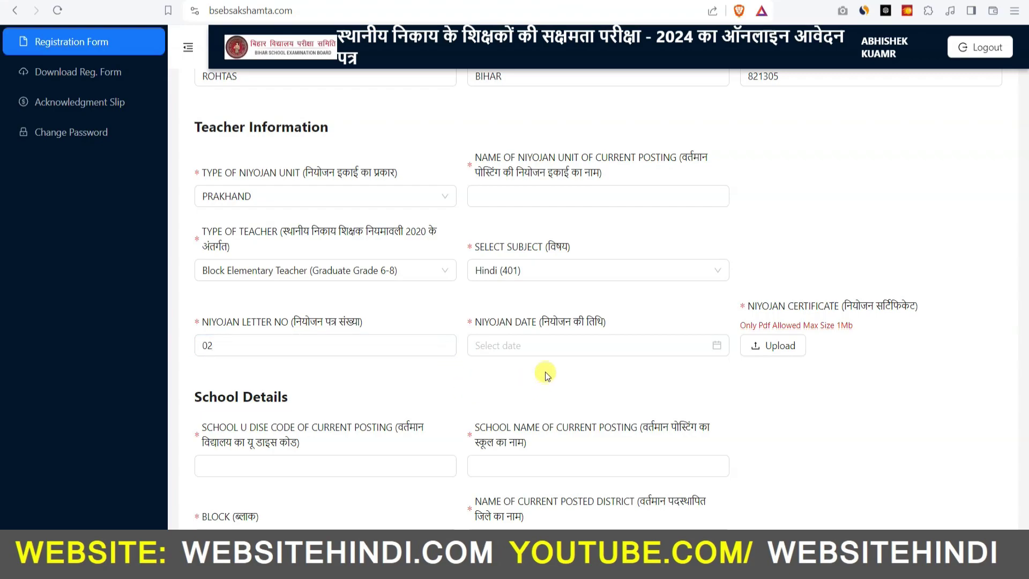
pyautogui.click(713, 344)
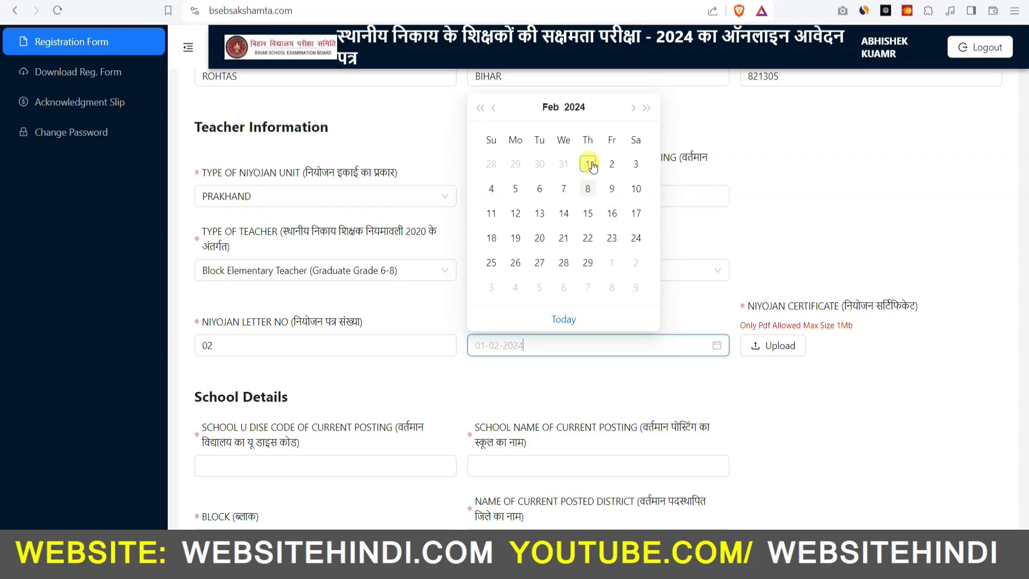
pyautogui.click(574, 107)
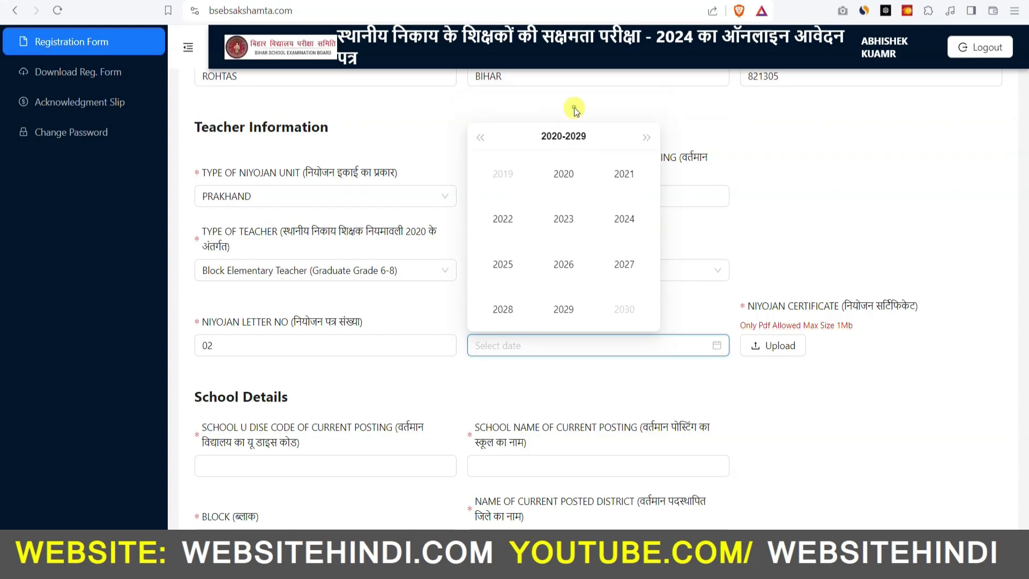
pyautogui.click(564, 175)
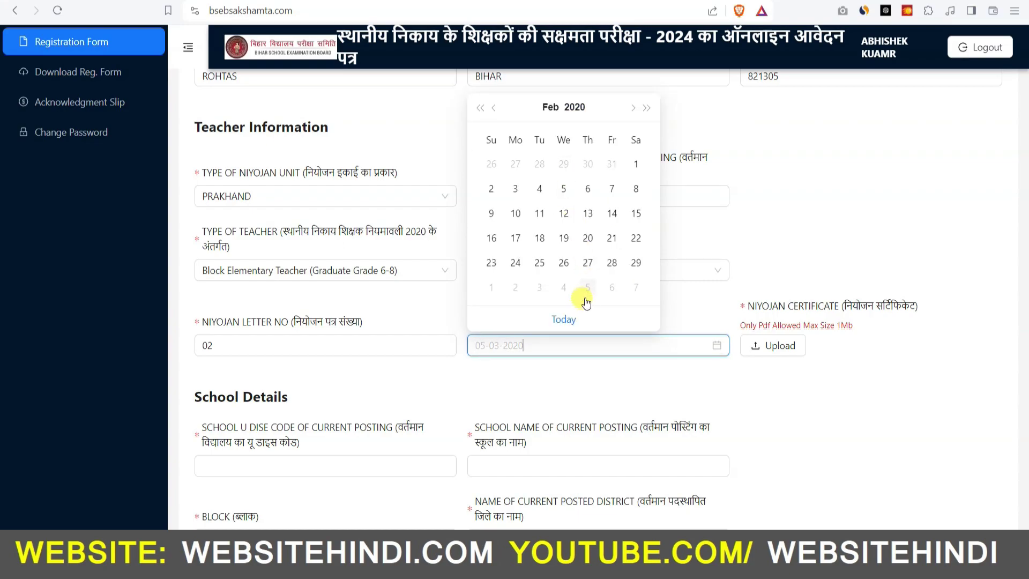
pyautogui.click(579, 234)
pyautogui.click(772, 346)
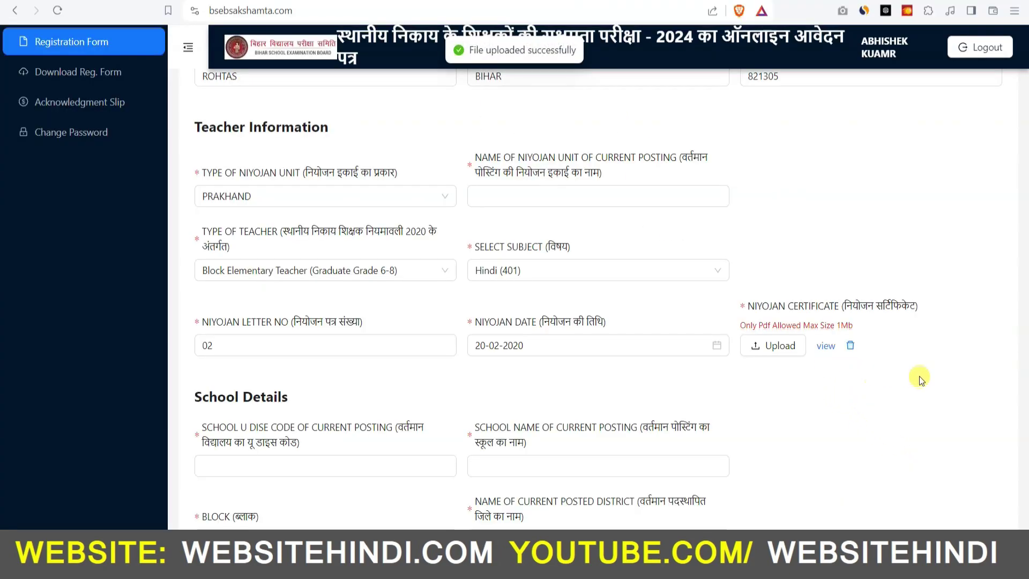
pyautogui.click(452, 464)
pyautogui.scroll(-5, 454, 428)
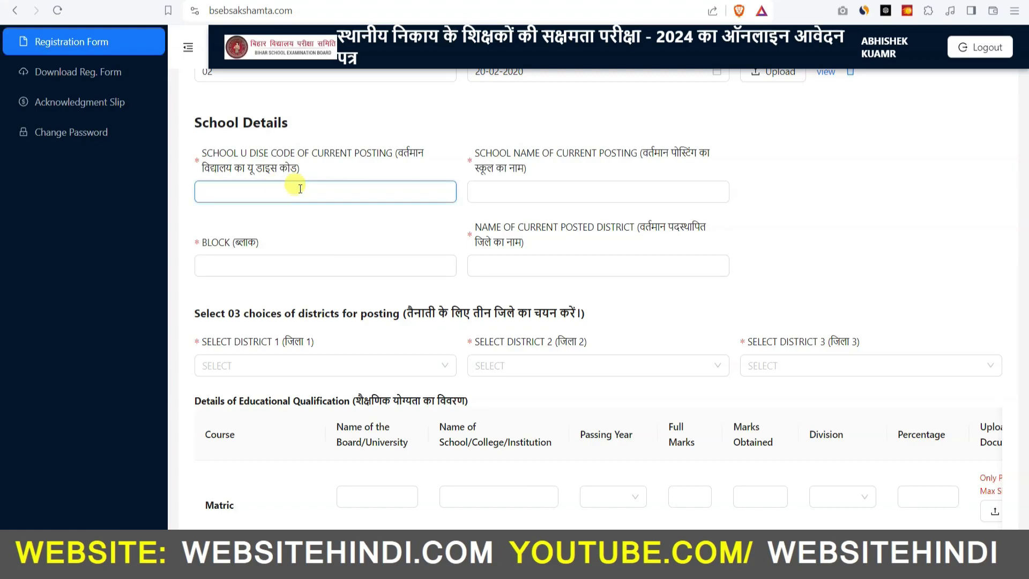
pyautogui.click(521, 190)
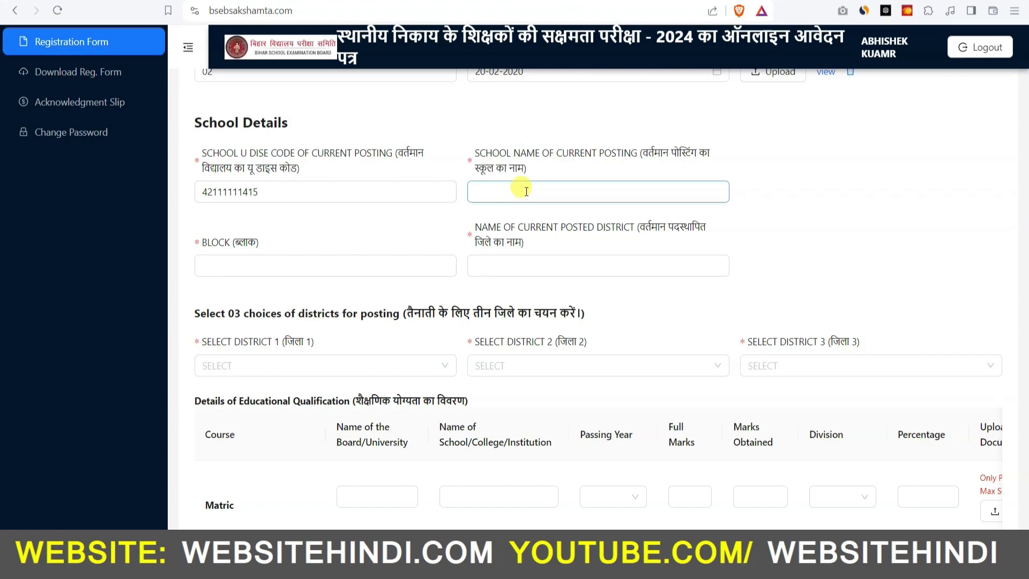
pyautogui.click(273, 265)
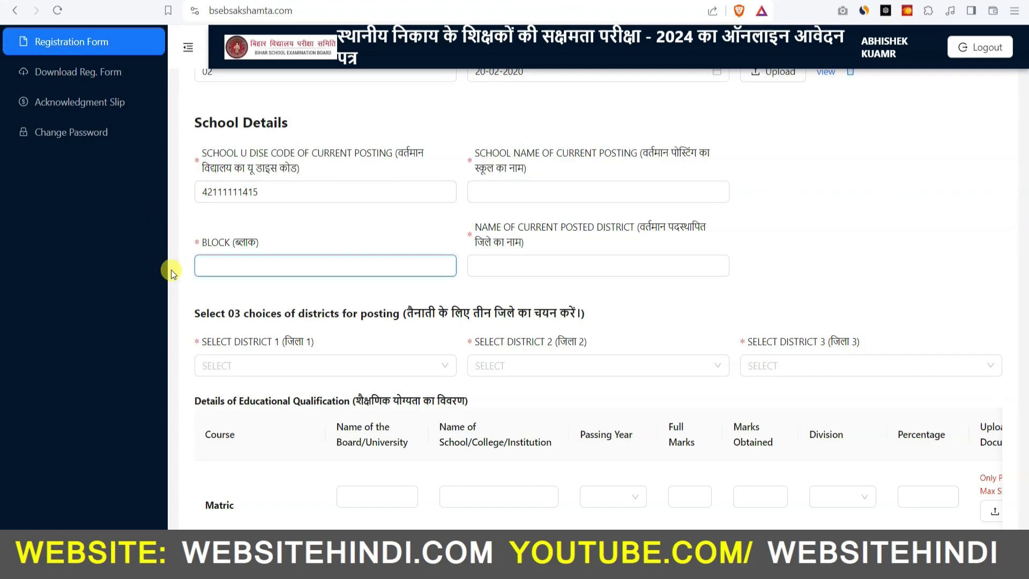
pyautogui.click(502, 259)
pyautogui.click(564, 260)
pyautogui.click(420, 310)
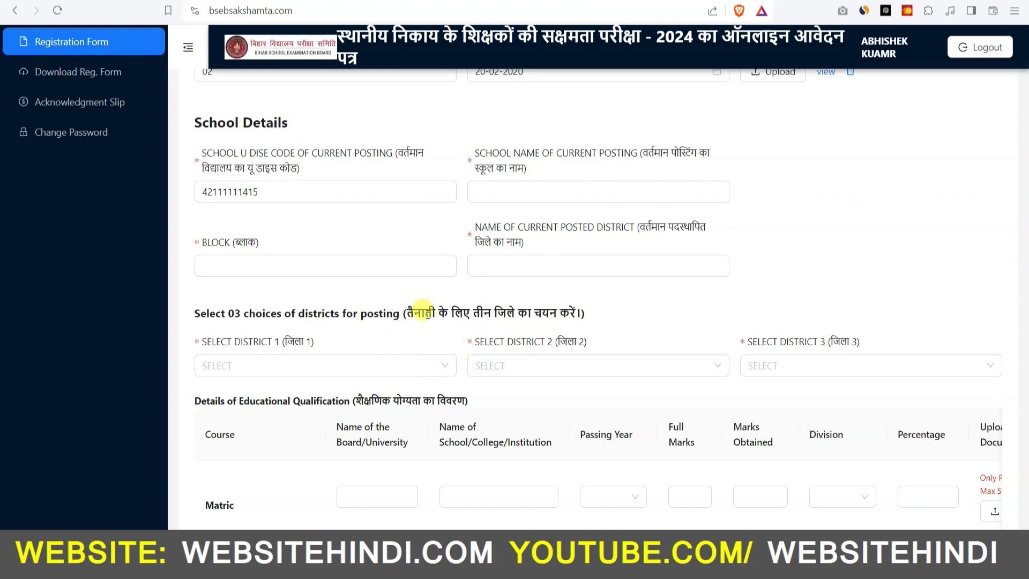
pyautogui.moveTo(406, 312); pyautogui.dragTo(582, 311)
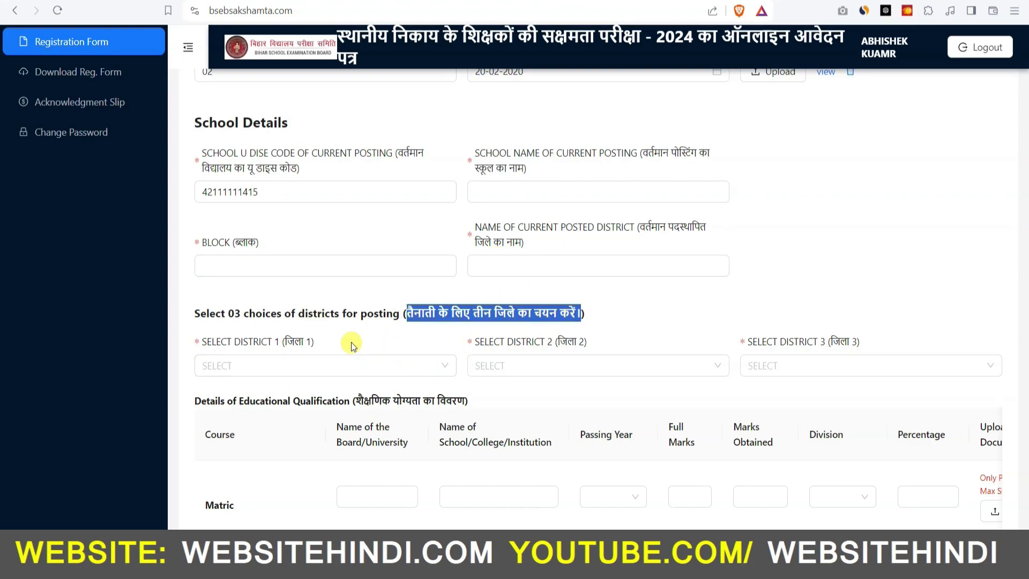
# Step: Pick a district in each of the Select District 1, 2 and 3 lists
pyautogui.click(337, 365)
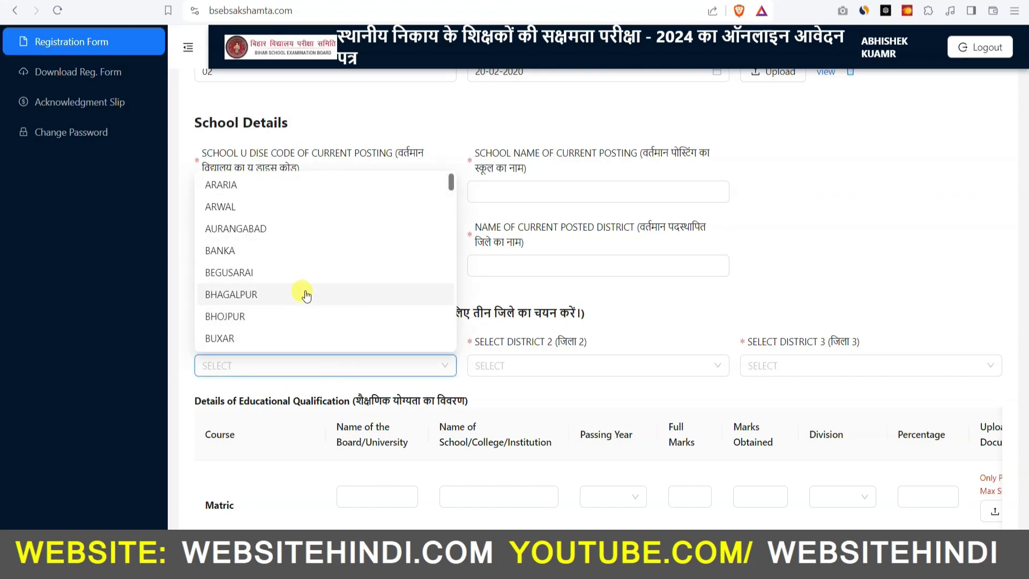
pyautogui.scroll(-1, 268, 327)
pyautogui.click(247, 271)
pyautogui.click(544, 367)
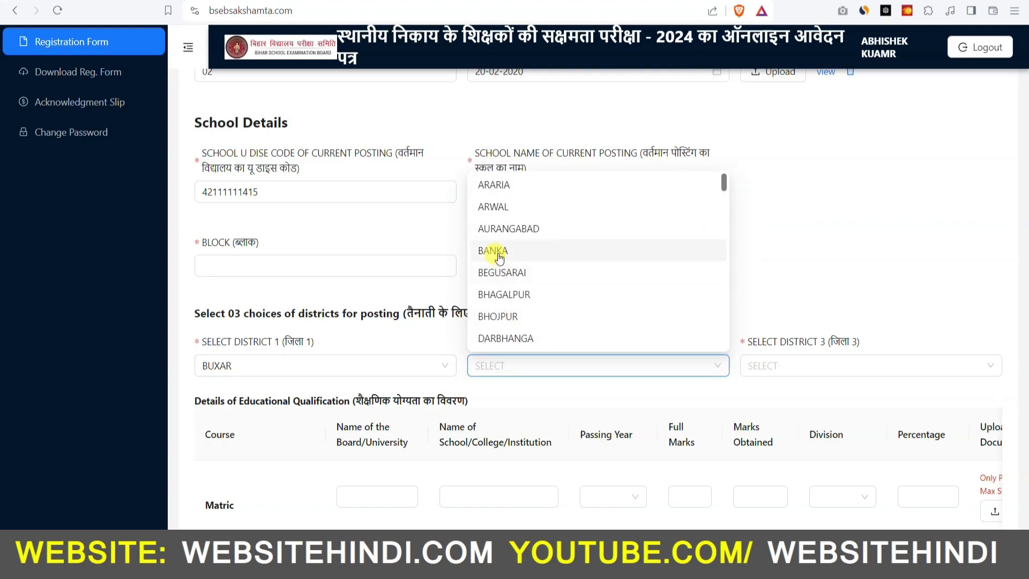
pyautogui.scroll(-1, 523, 292)
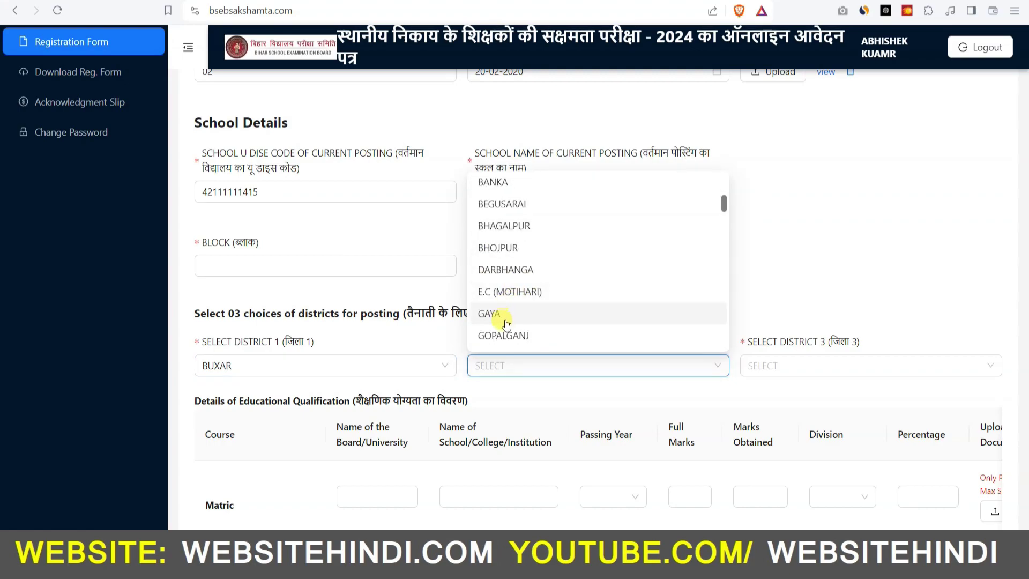
pyautogui.click(512, 316)
pyautogui.click(823, 363)
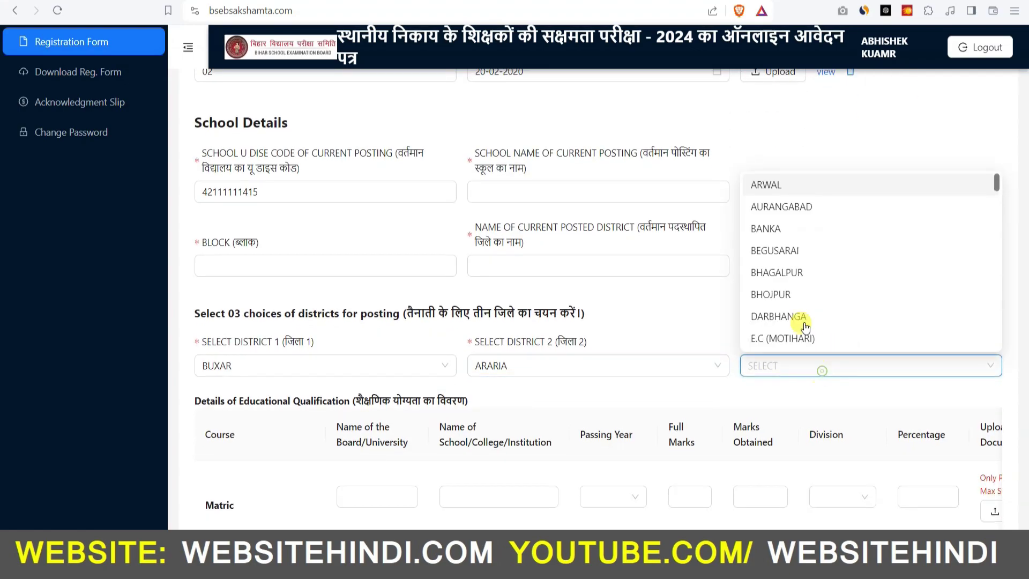
pyautogui.click(776, 188)
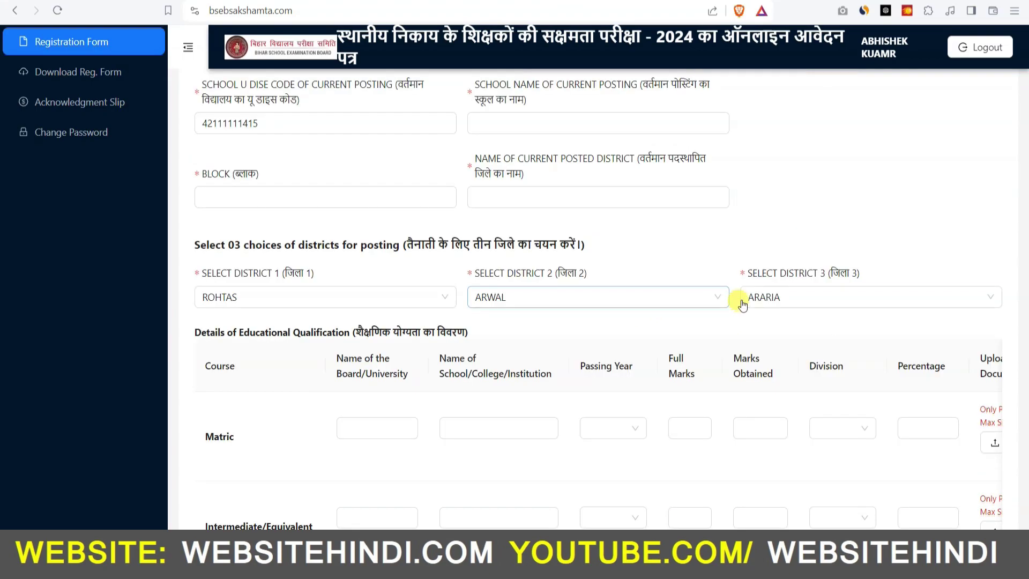
pyautogui.click(743, 305)
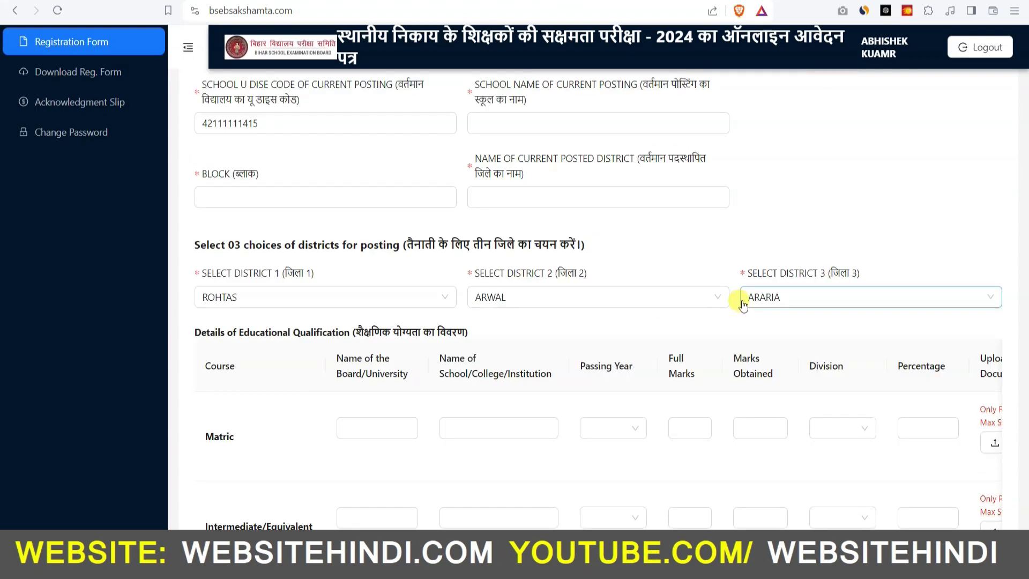
pyautogui.scroll(-2, 741, 303)
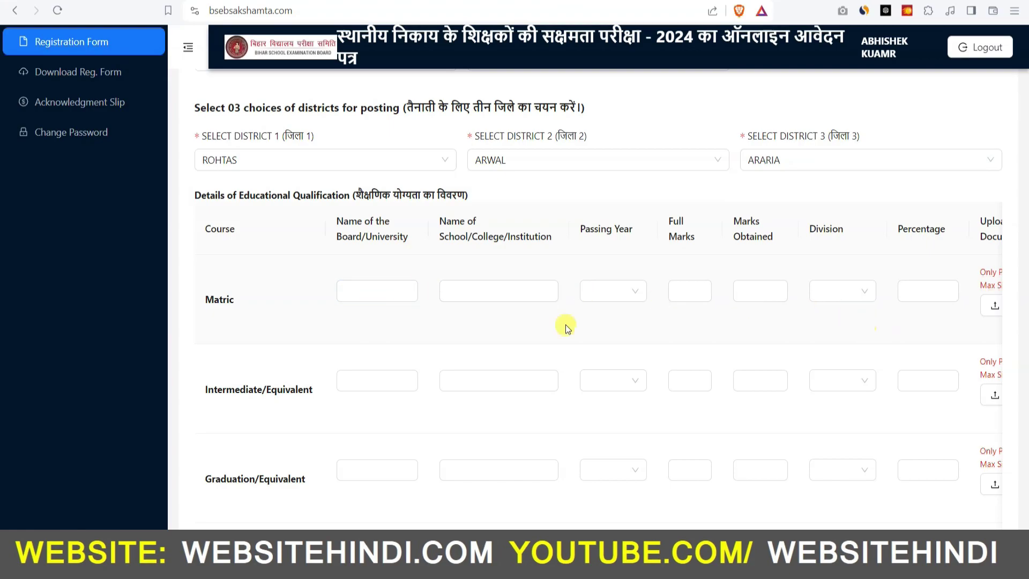
# Step: Enter Matric board BSEB PATNA, school HS DEHRI and passing year 2004
pyautogui.click(381, 292)
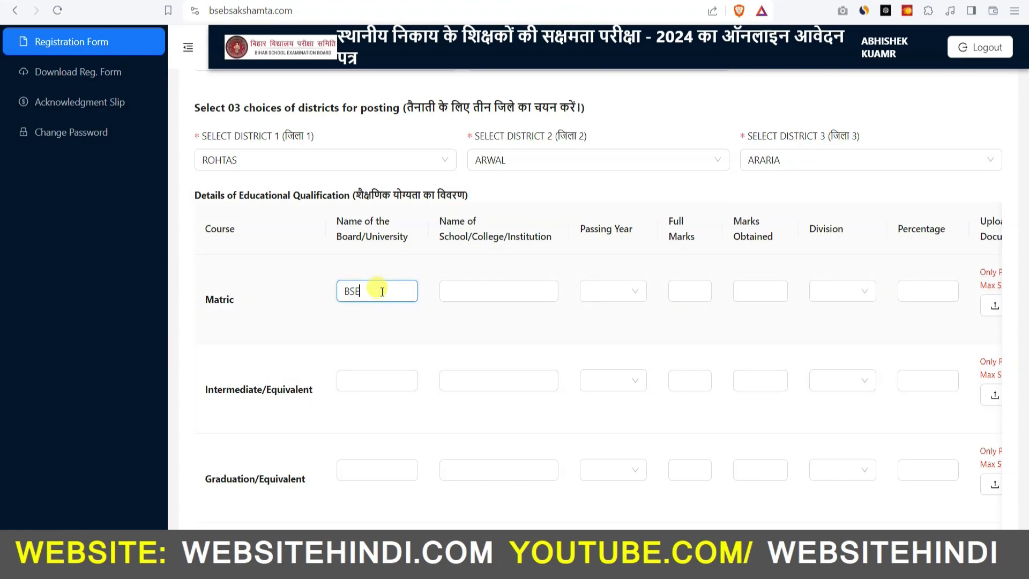
pyautogui.write('BSEB PATNA')
pyautogui.click(498, 298)
pyautogui.write('HS DEHRI')
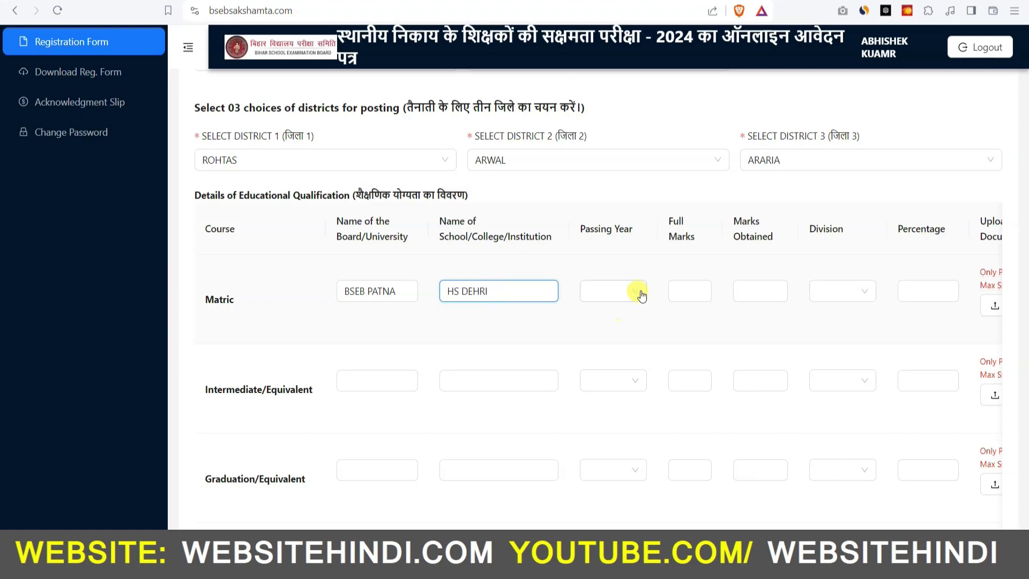
pyautogui.click(627, 291)
pyautogui.scroll(-5, 611, 416)
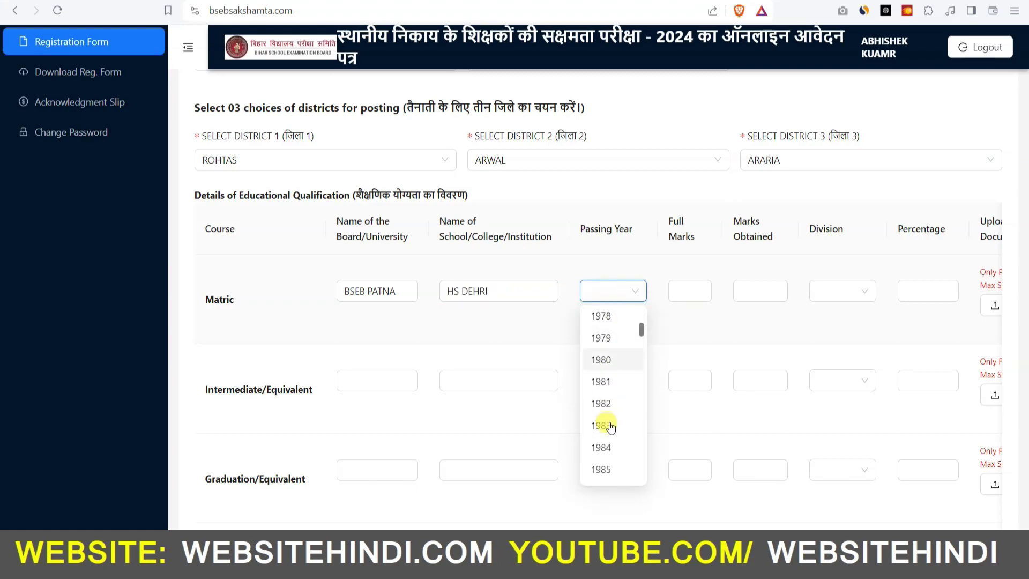
pyautogui.scroll(-5, 616, 439)
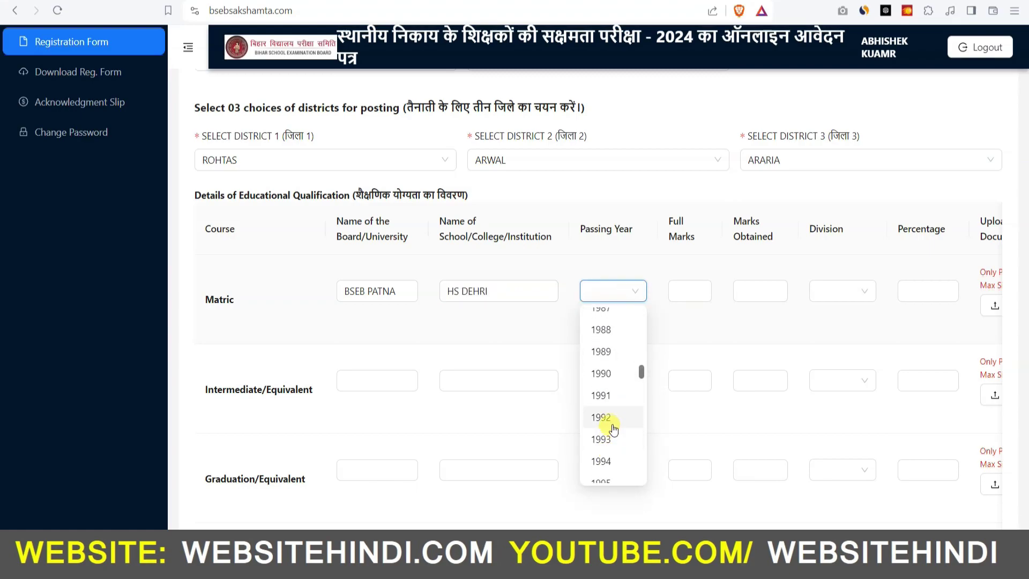
pyautogui.click(619, 407)
# Step: Fill Matric marks: 500 full, 325 obtained, FIRST division, 85 percent
pyautogui.click(687, 291)
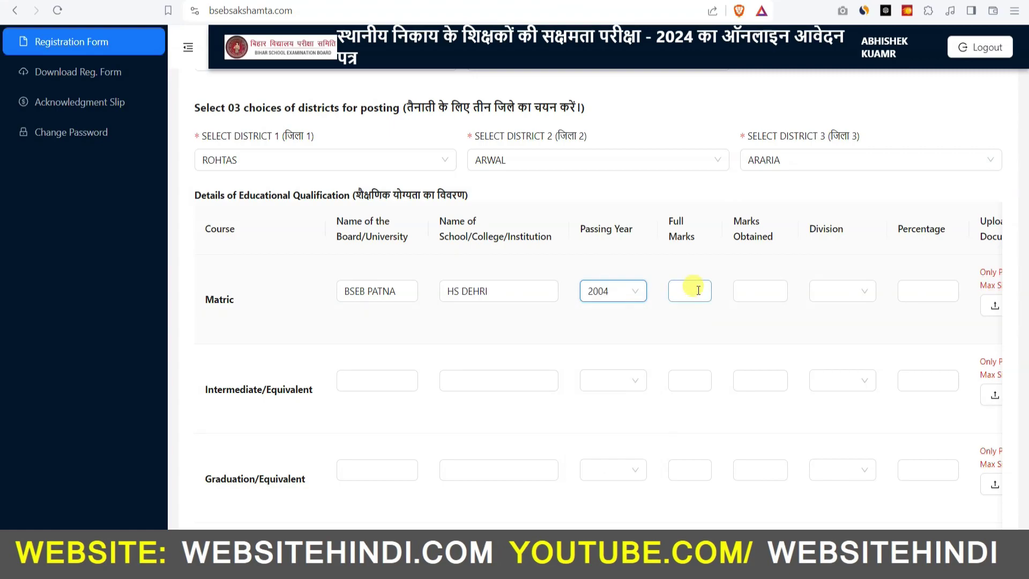
pyautogui.click(753, 291)
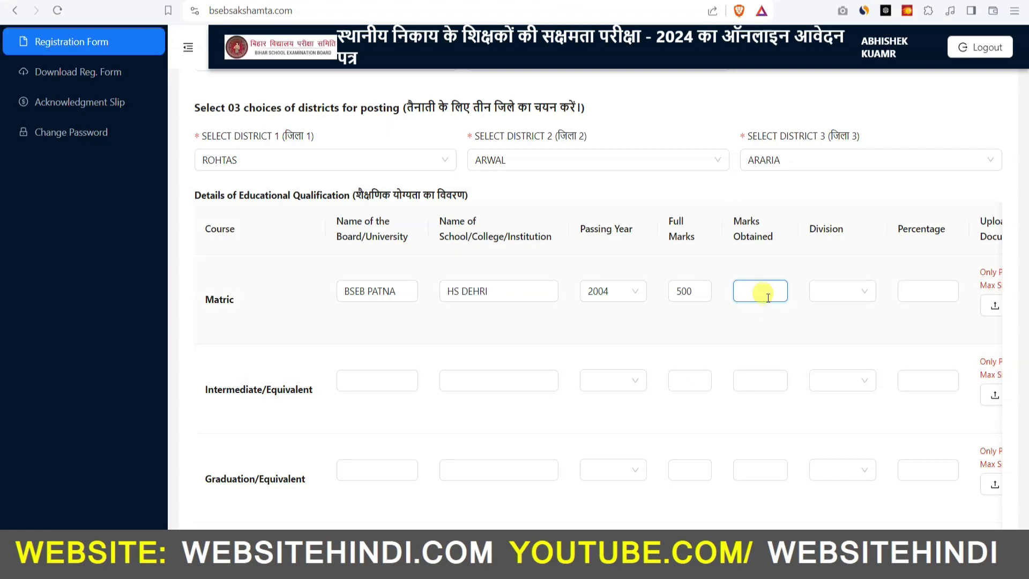
pyautogui.write('325')
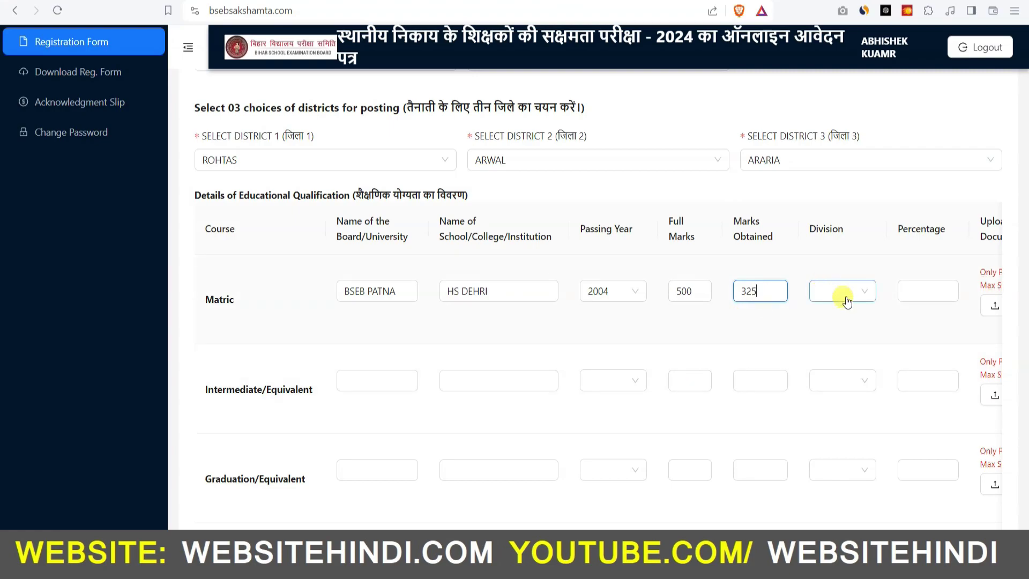
pyautogui.click(841, 292)
pyautogui.click(839, 320)
pyautogui.click(930, 290)
pyautogui.write('85')
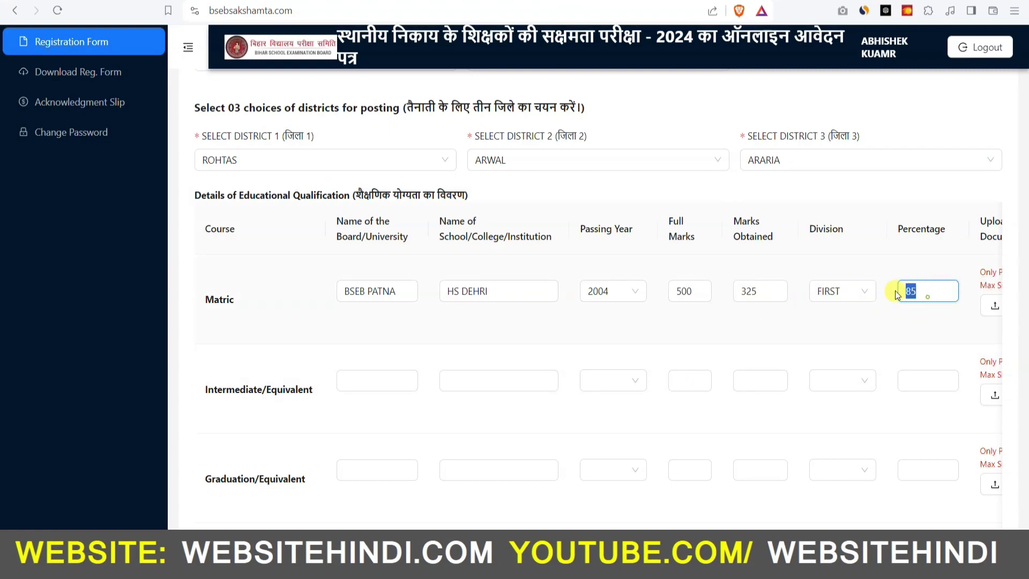
pyautogui.press('Right')
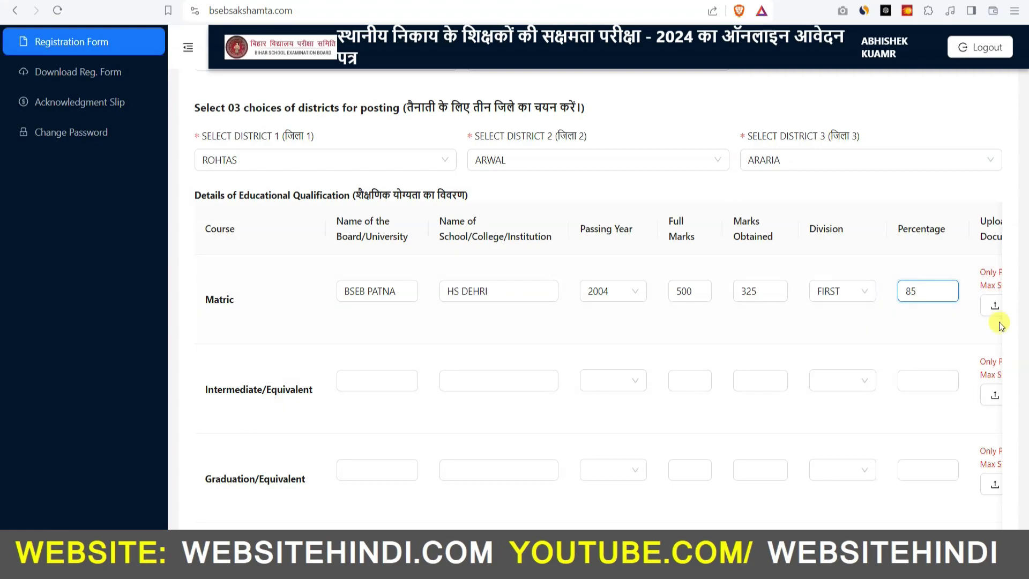
pyautogui.scroll(-4, 722, 440)
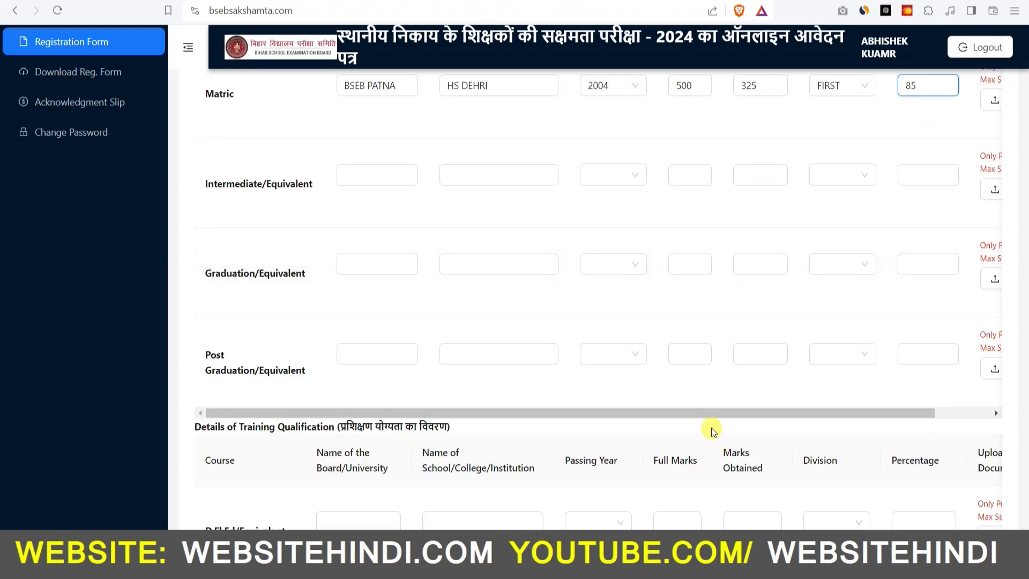
pyautogui.moveTo(715, 414); pyautogui.dragTo(774, 417)
pyautogui.scroll(4, 907, 319)
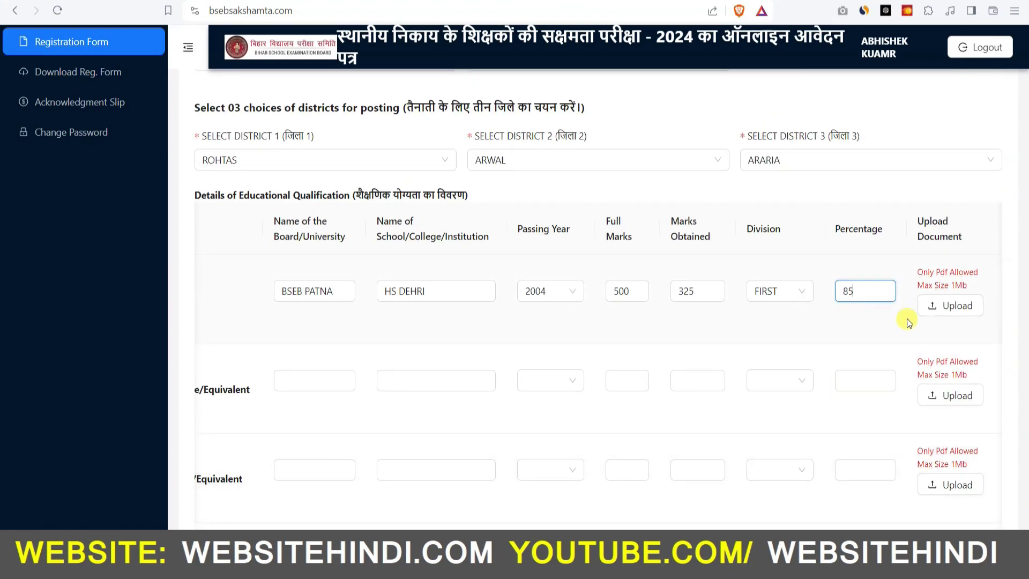